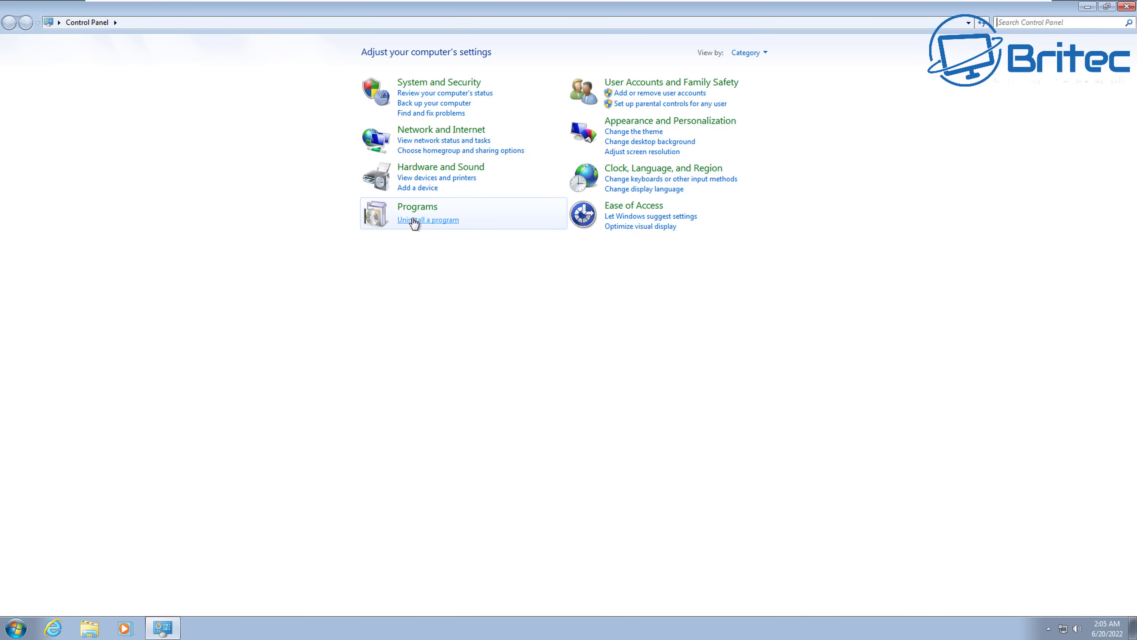
- Switch the Control Panel to Large icons view and go to Windows Update
click(760, 53)
click(763, 85)
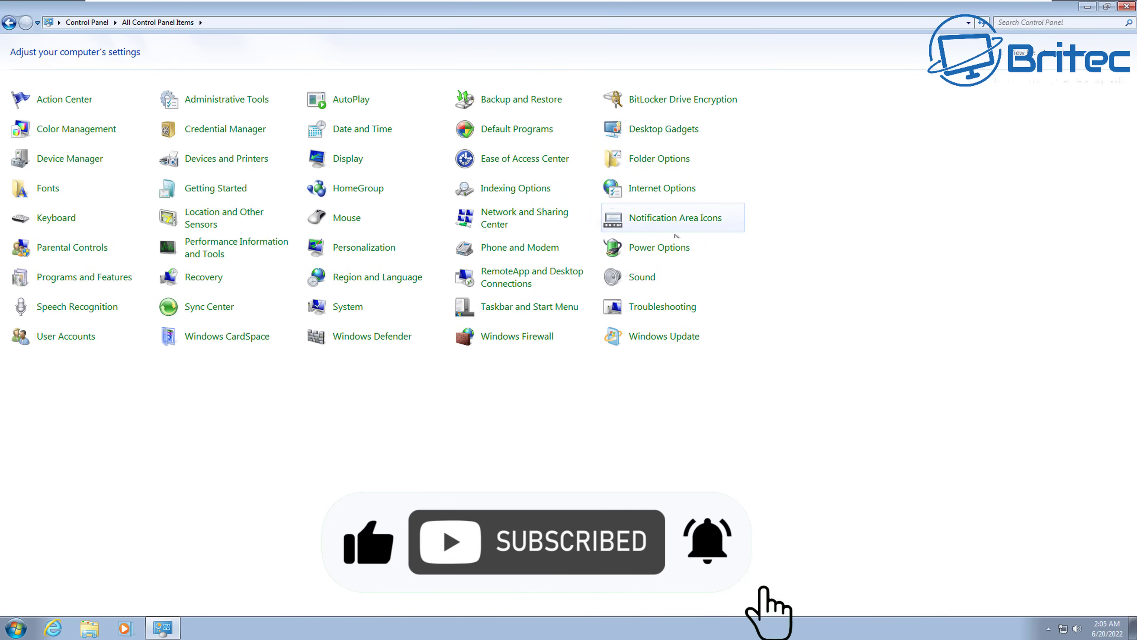
click(646, 342)
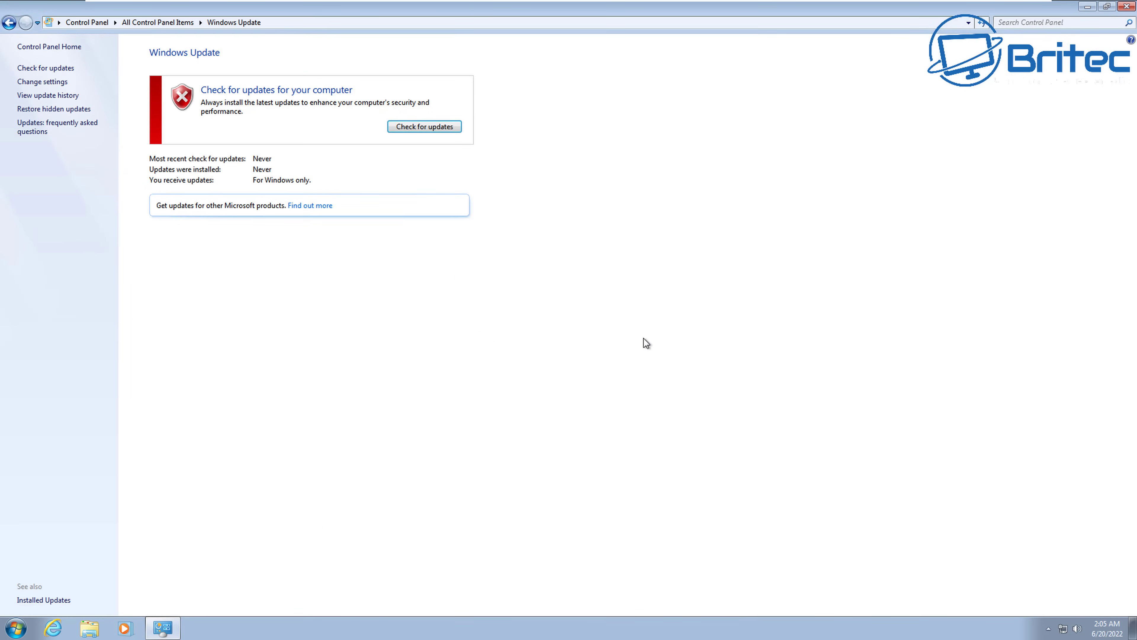
- Check for updates until 9 important and 39 optional updates (614.6 MB) are listed
click(425, 128)
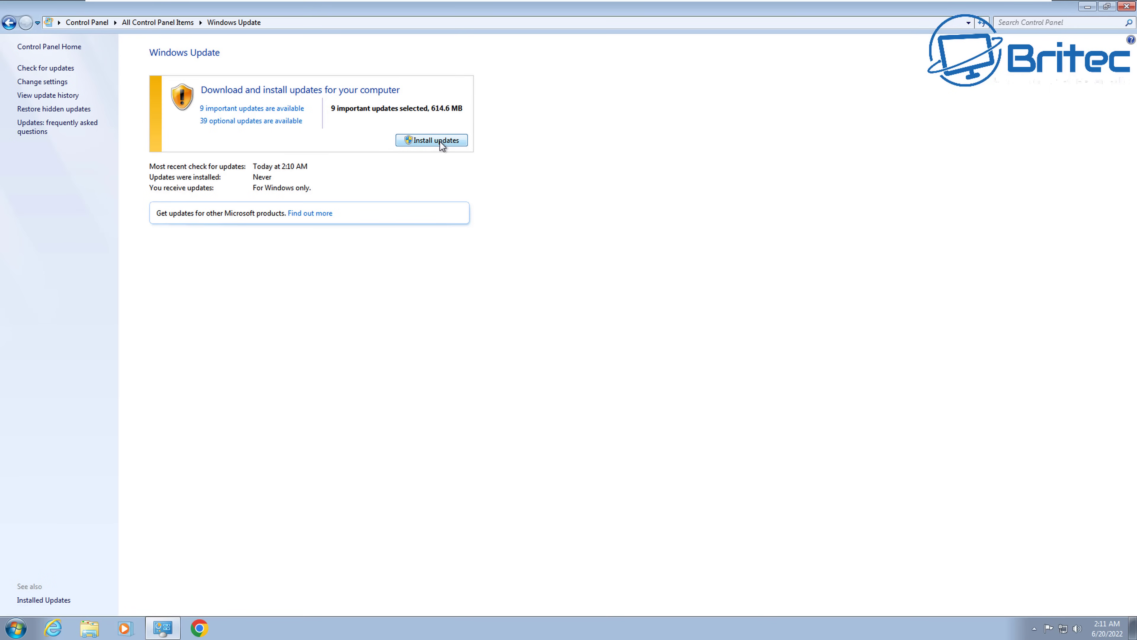
- Install the important updates, accepting the removal tool's license terms
click(442, 143)
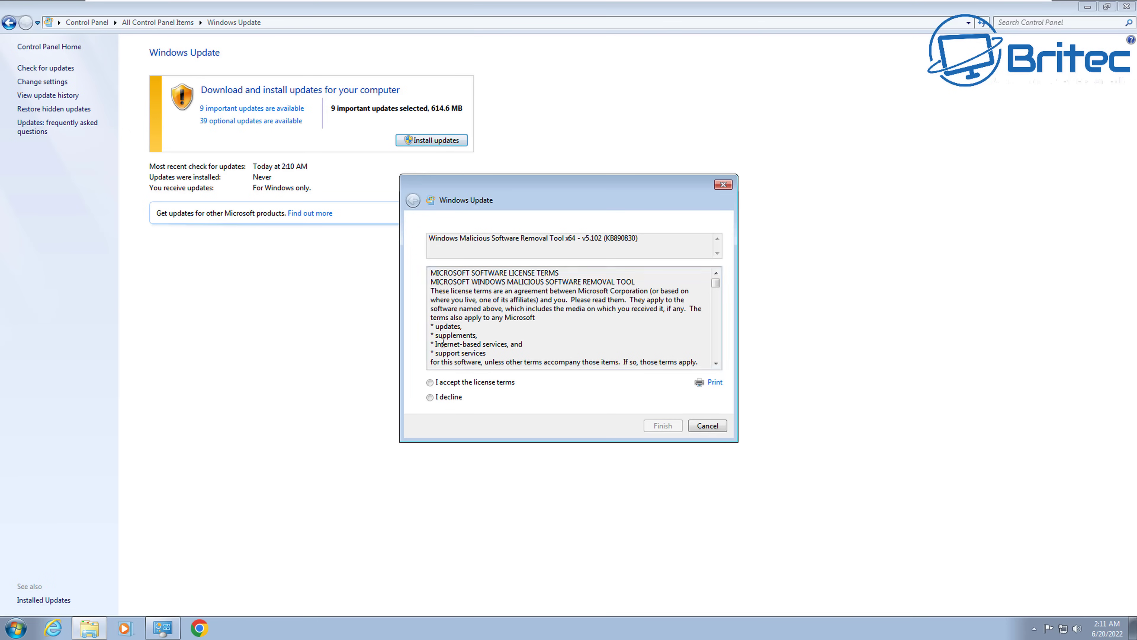
click(448, 384)
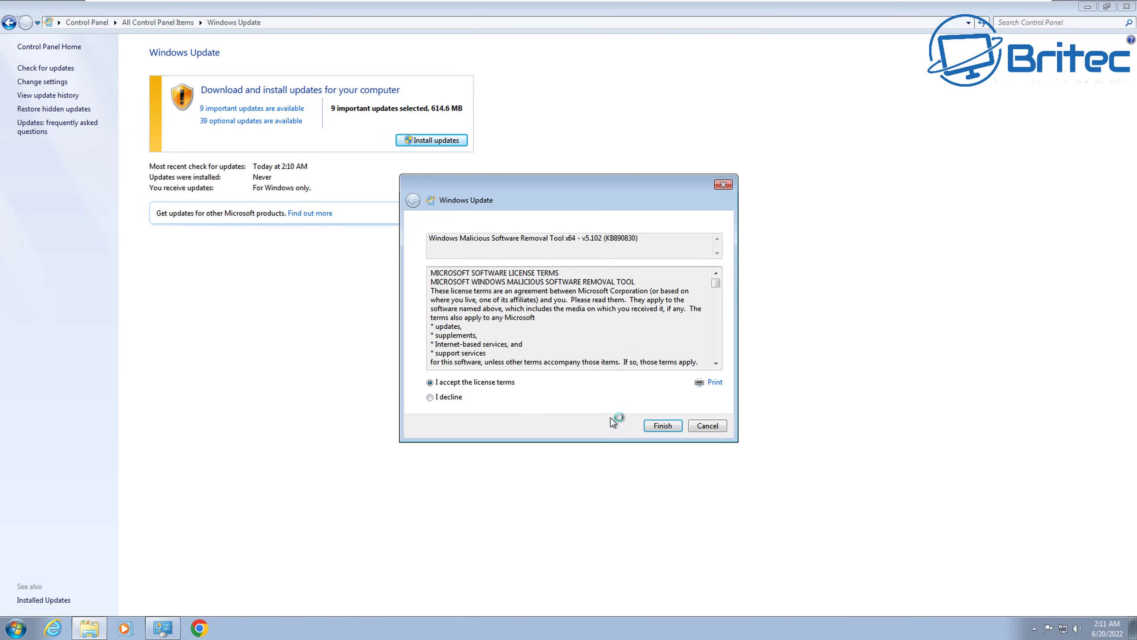
click(663, 426)
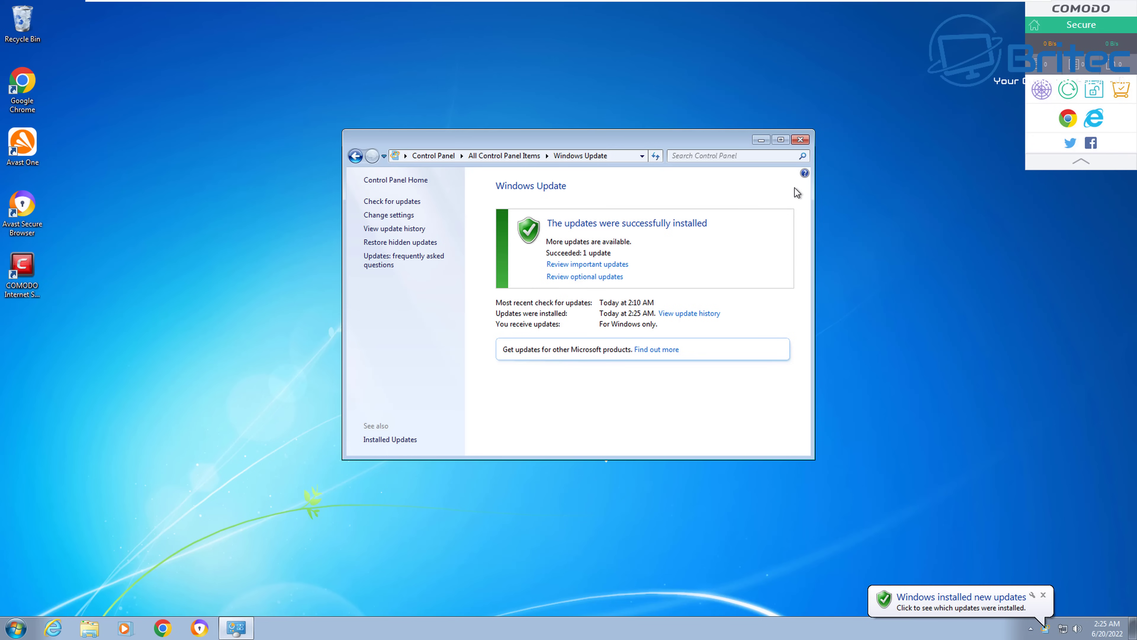
click(586, 276)
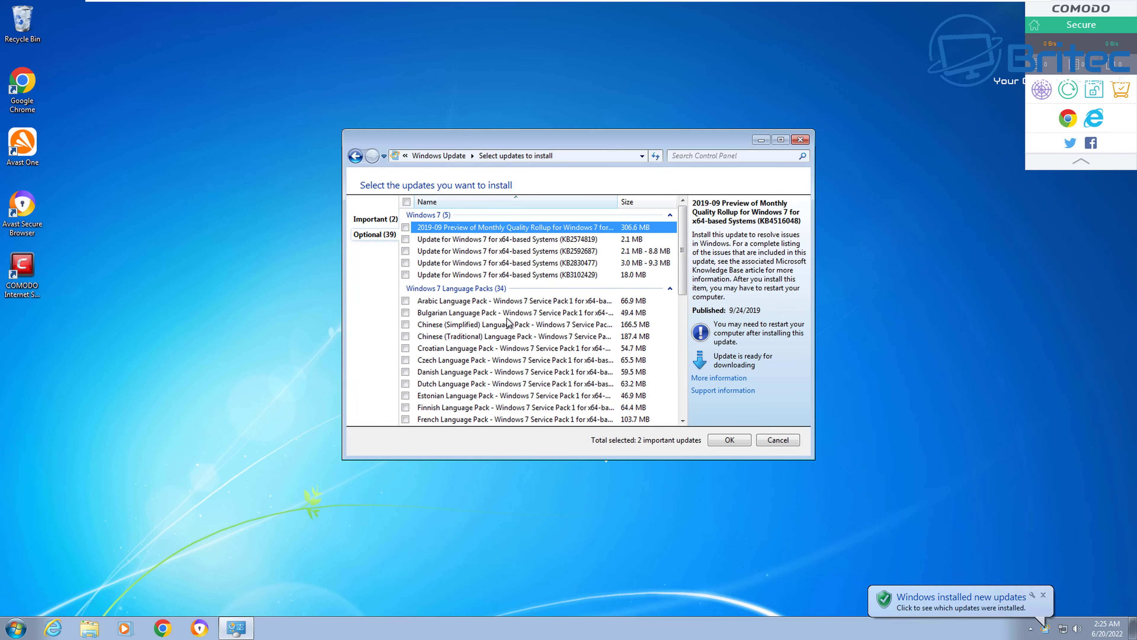
- Select only optional updates KB3102429, KB2830477, KB2592687, KB2574819 and the 2019-09 rollup, then install
click(407, 202)
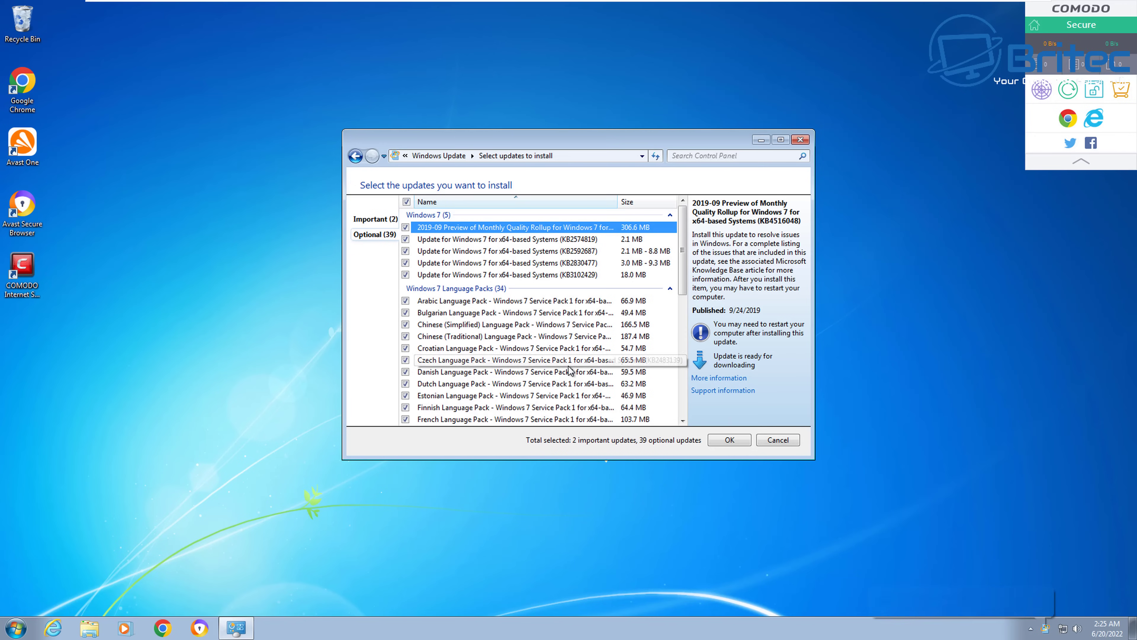
click(407, 202)
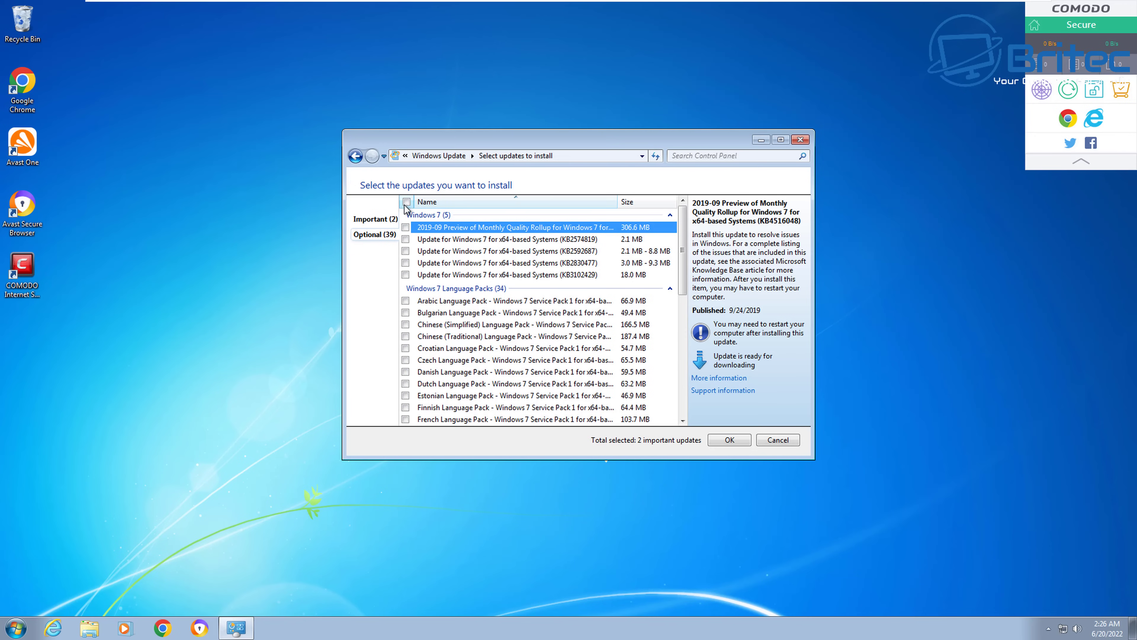
click(405, 274)
click(406, 262)
click(405, 251)
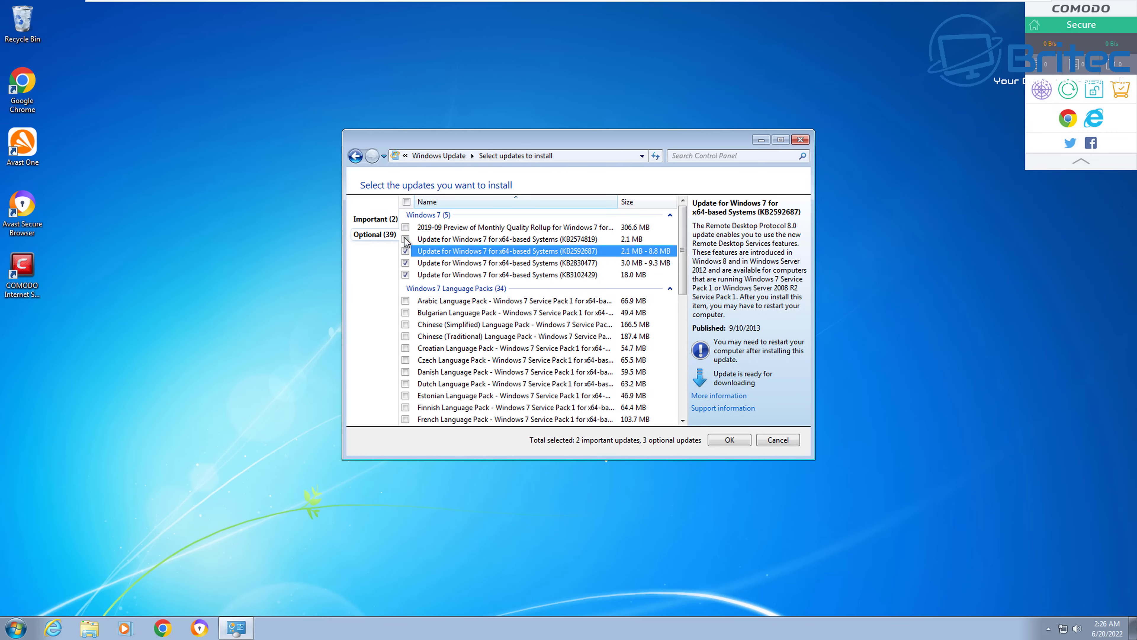
click(405, 238)
click(406, 227)
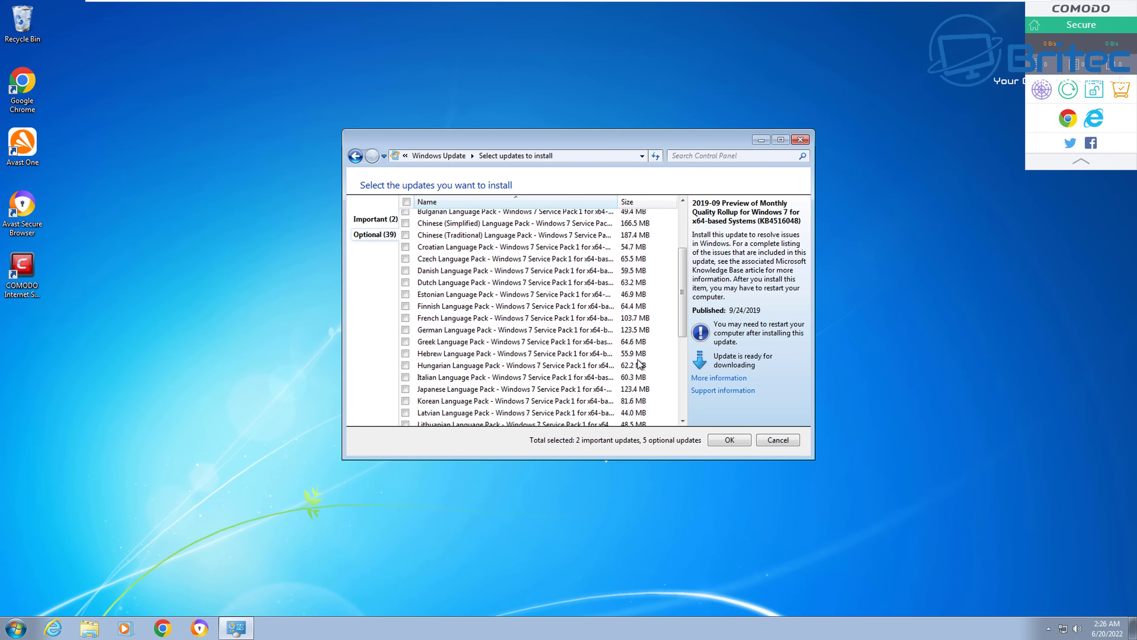
scroll(645, 362, down, 8)
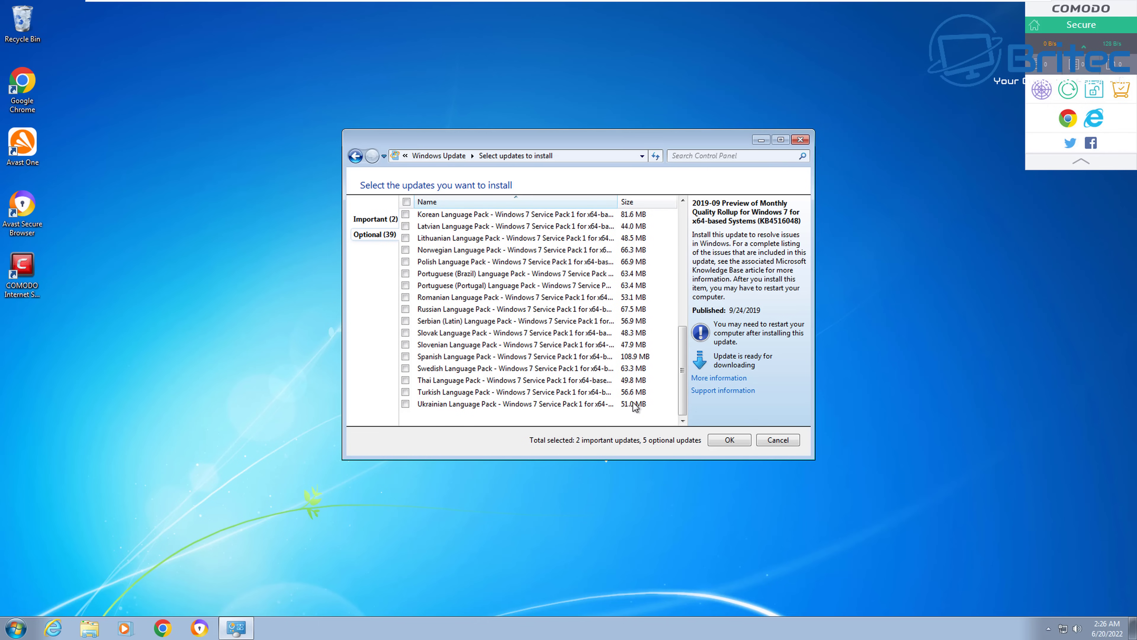
scroll(638, 403, up, 10)
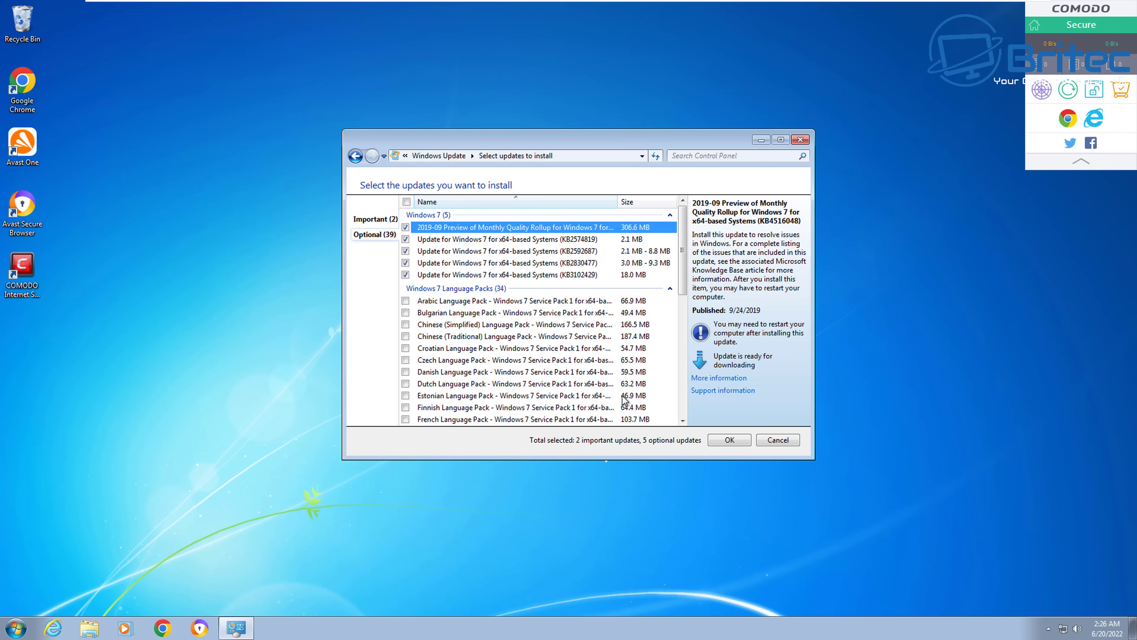
click(729, 440)
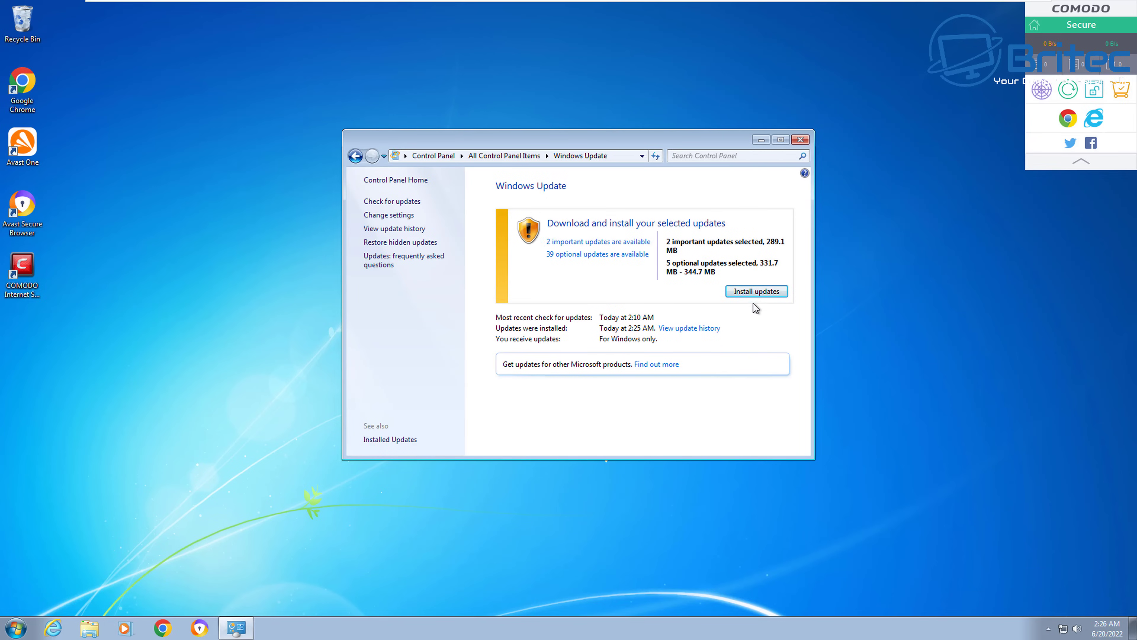
click(757, 291)
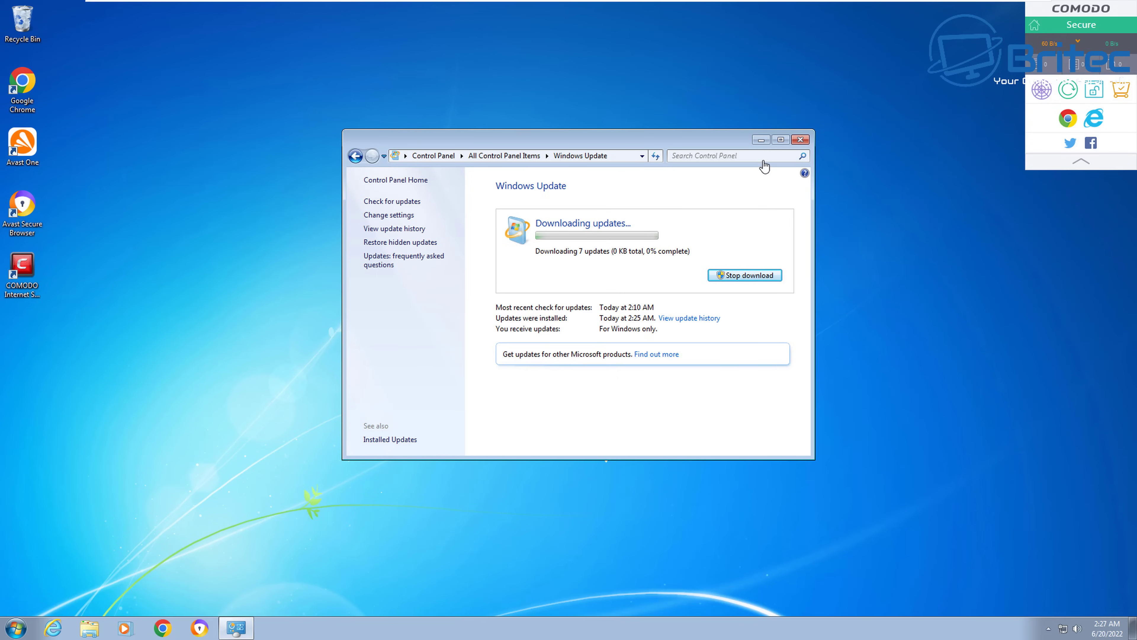
- Minimize the Windows Update window while the 7 selected updates download
click(760, 140)
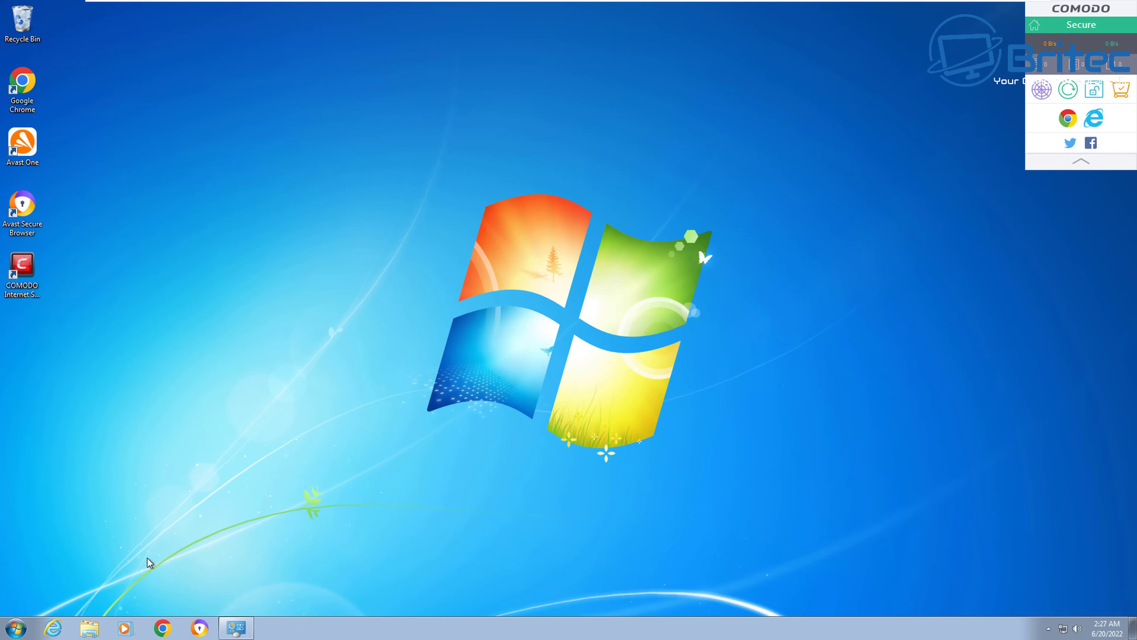
- Open Control Panel from the Start menu and go to the System page
click(17, 628)
click(210, 511)
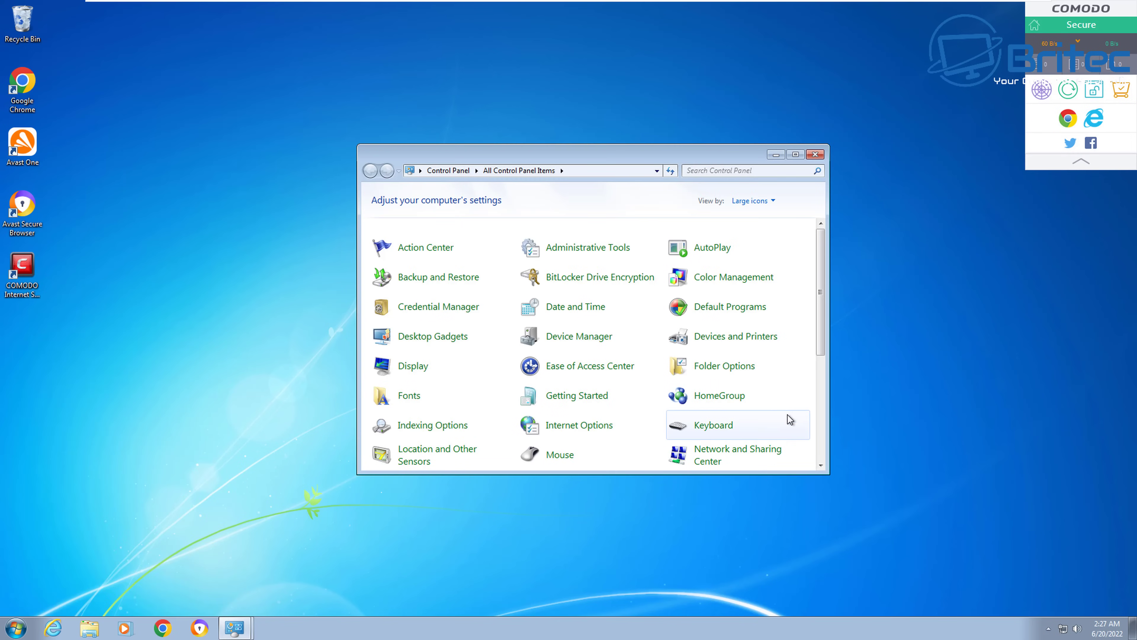
scroll(787, 416, down, 1)
scroll(805, 407, down, 1)
scroll(799, 410, up, 2)
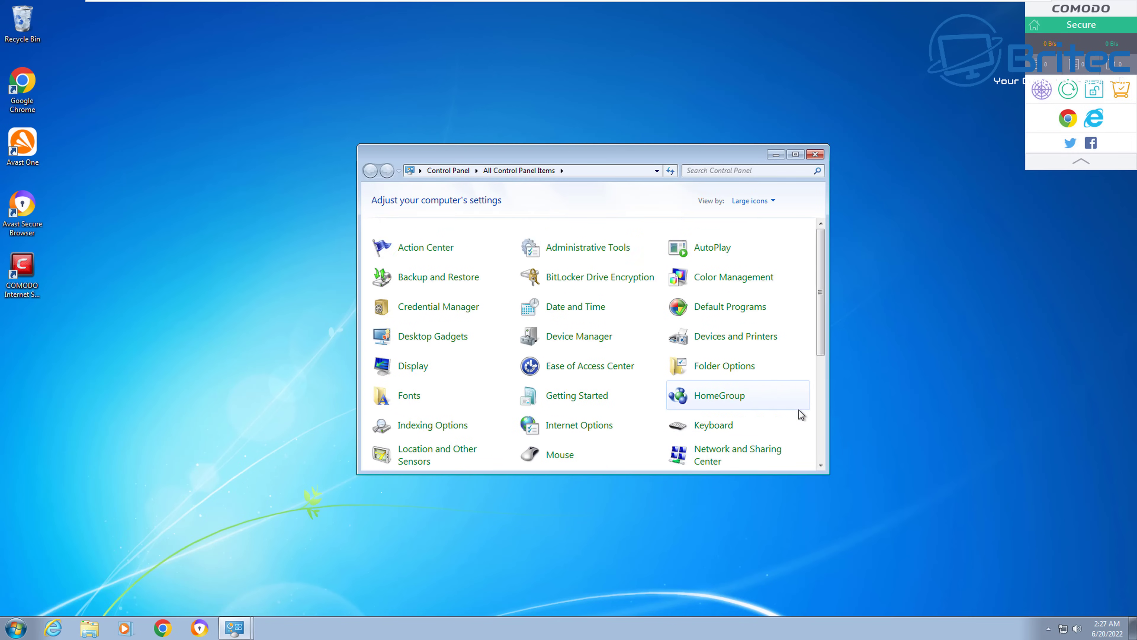
scroll(799, 410, down, 4)
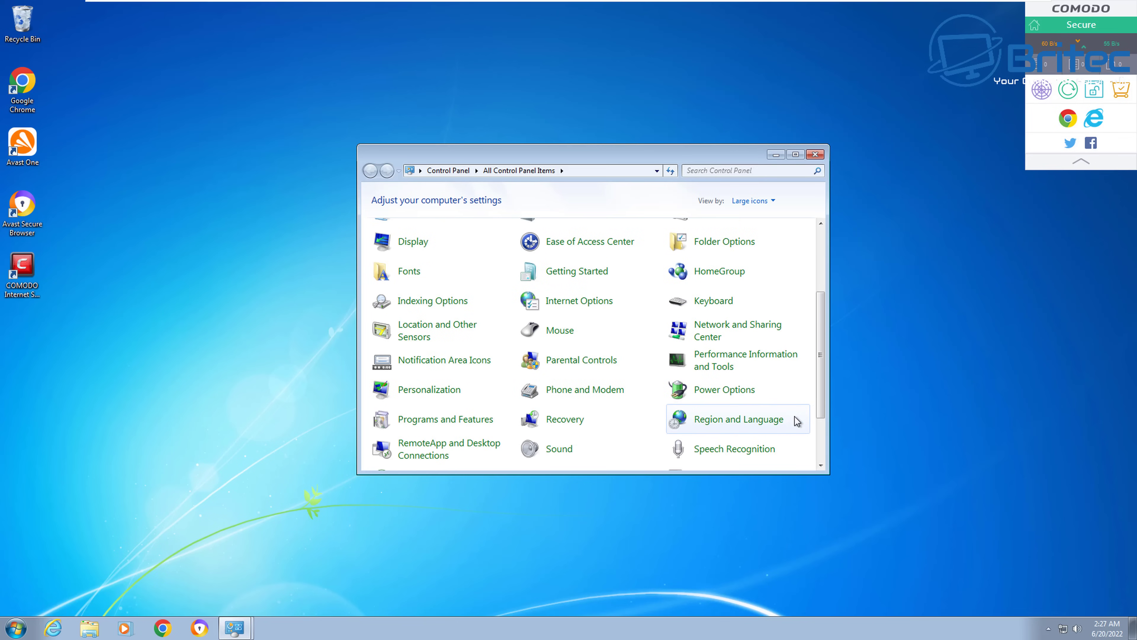
scroll(812, 432, down, 3)
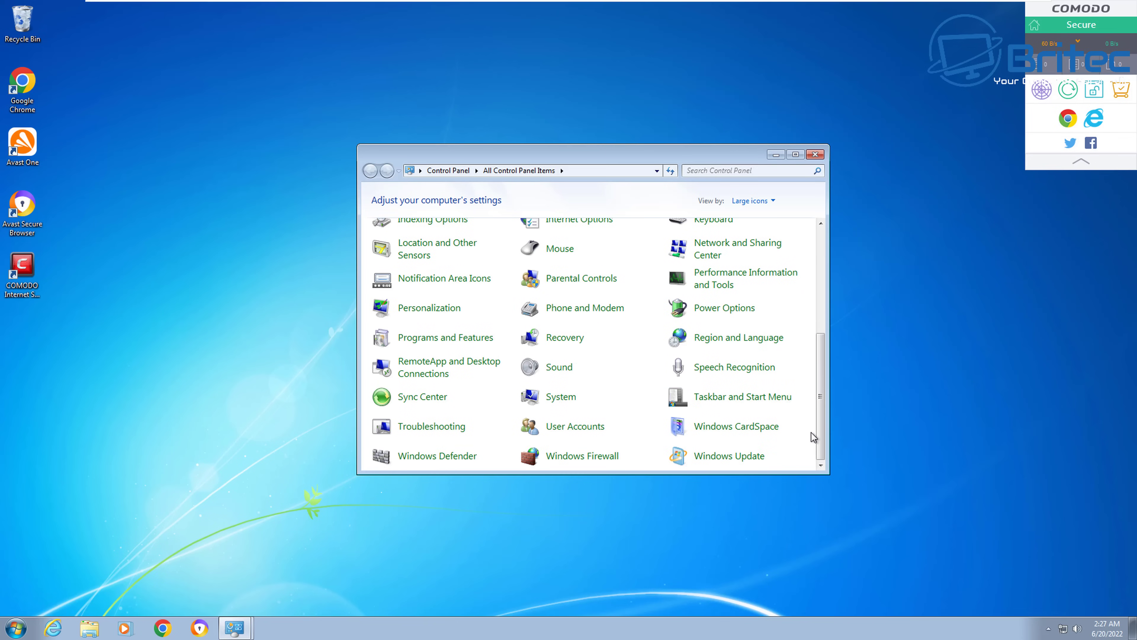
click(560, 397)
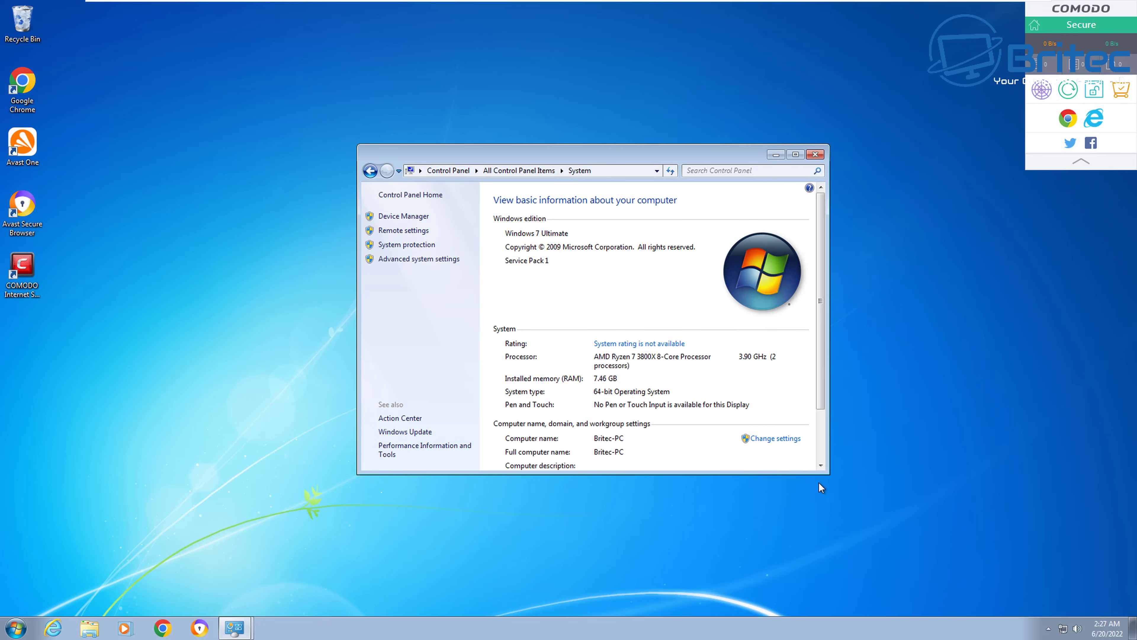
- Turn off Allow Remote Assistance connections on the System Properties Remote tab and apply
drag(828, 474, 838, 500)
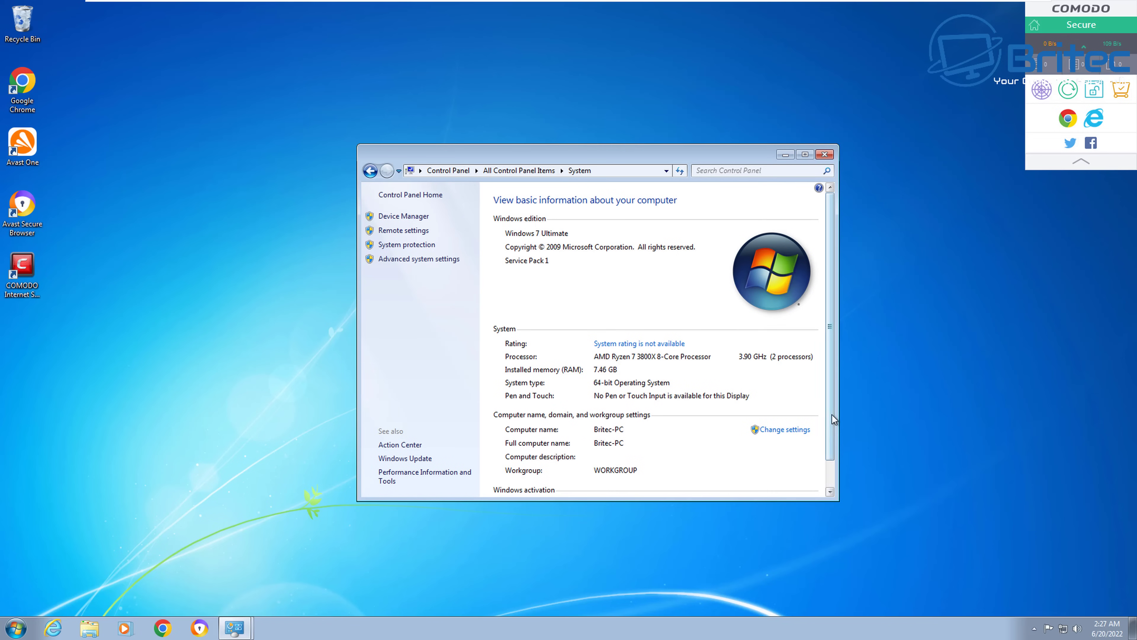
drag(831, 412, 831, 441)
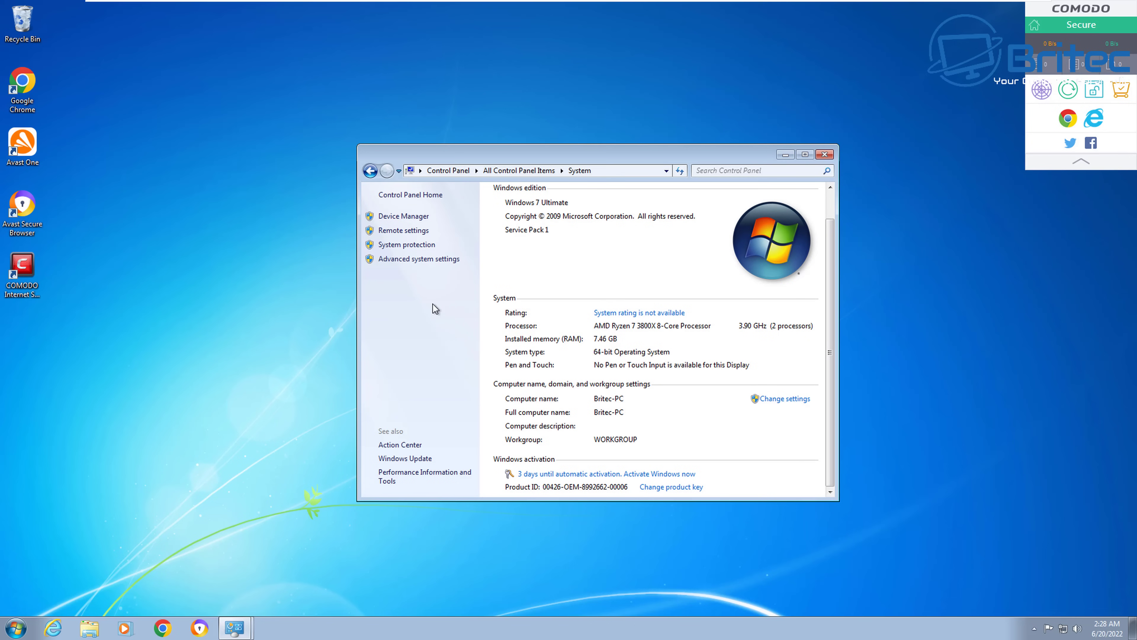
click(407, 232)
drag(227, 53, 659, 208)
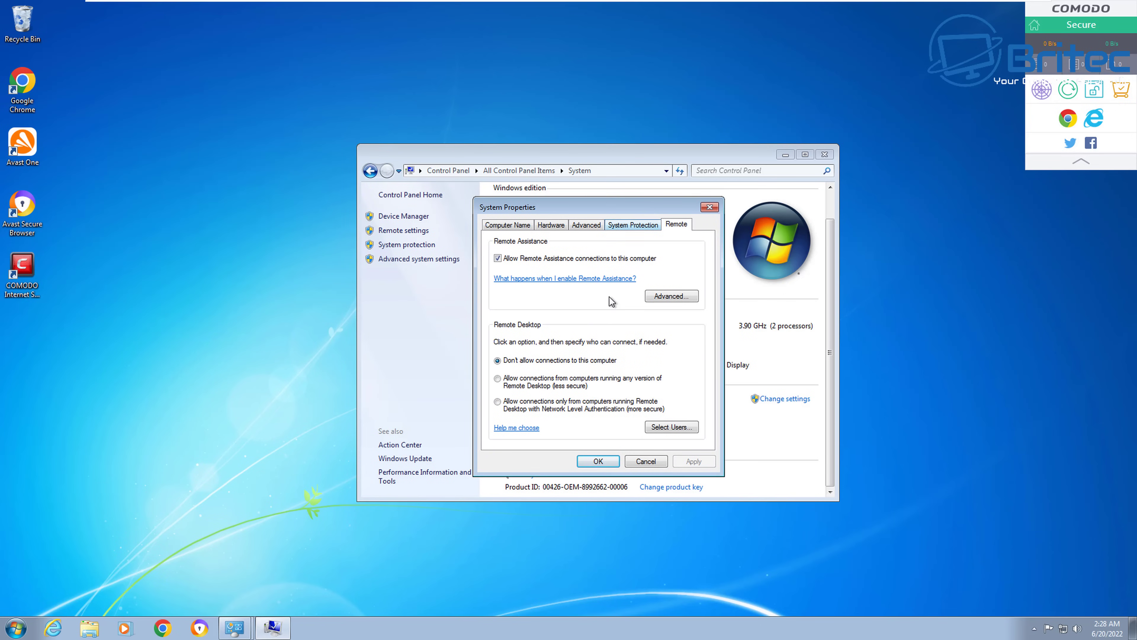
click(498, 258)
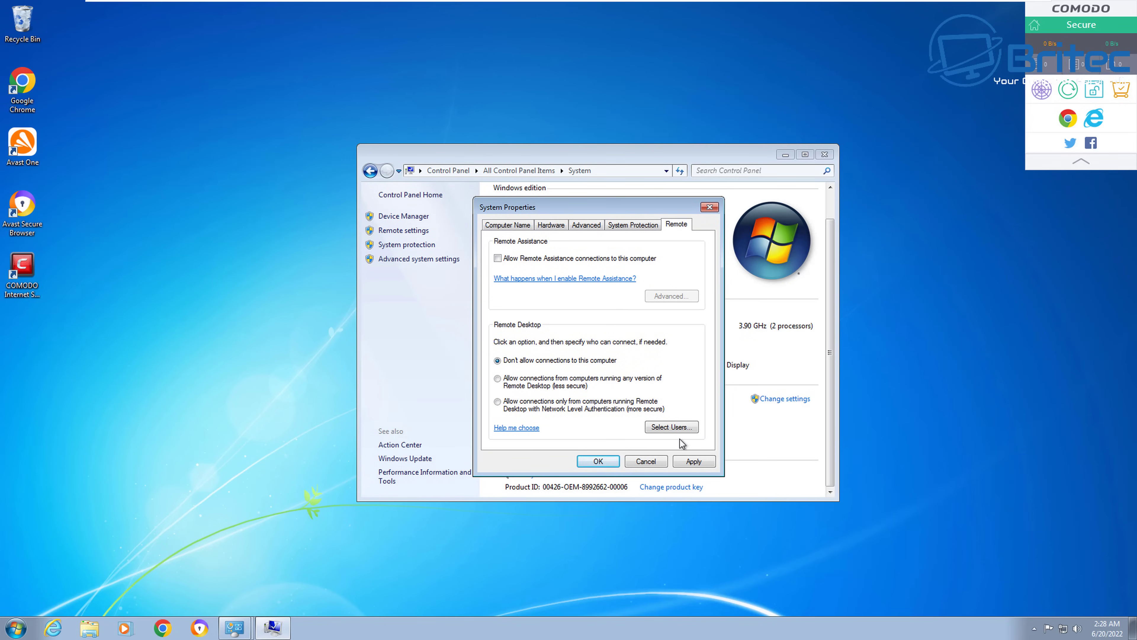
click(696, 460)
- Look over the System Protection and Advanced tabs, then close System Properties and the System window
click(644, 229)
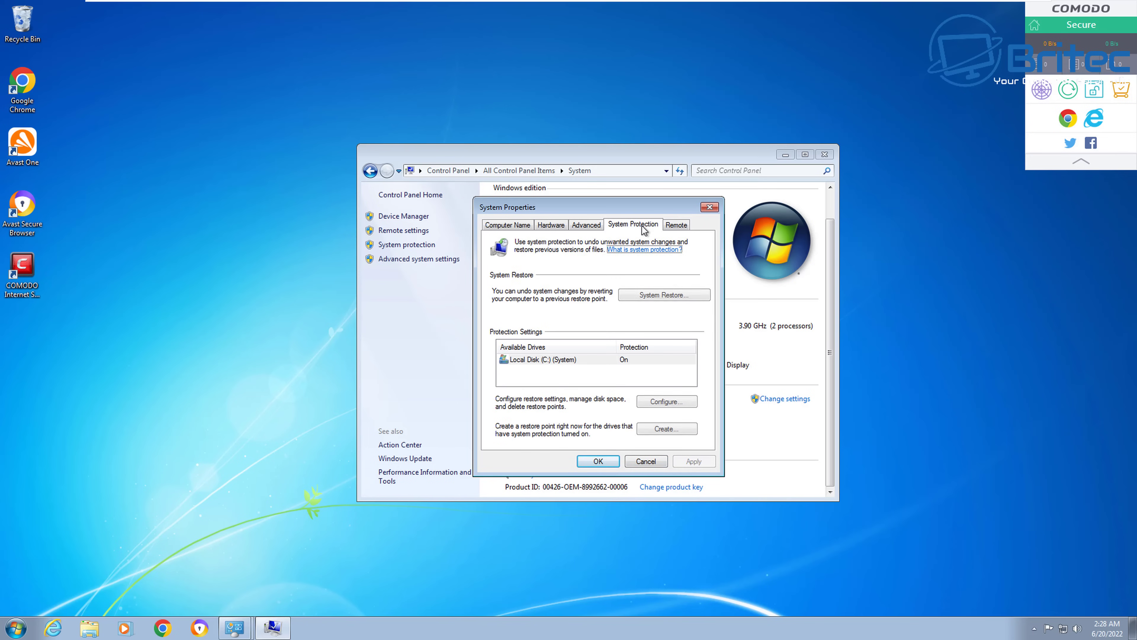
click(592, 227)
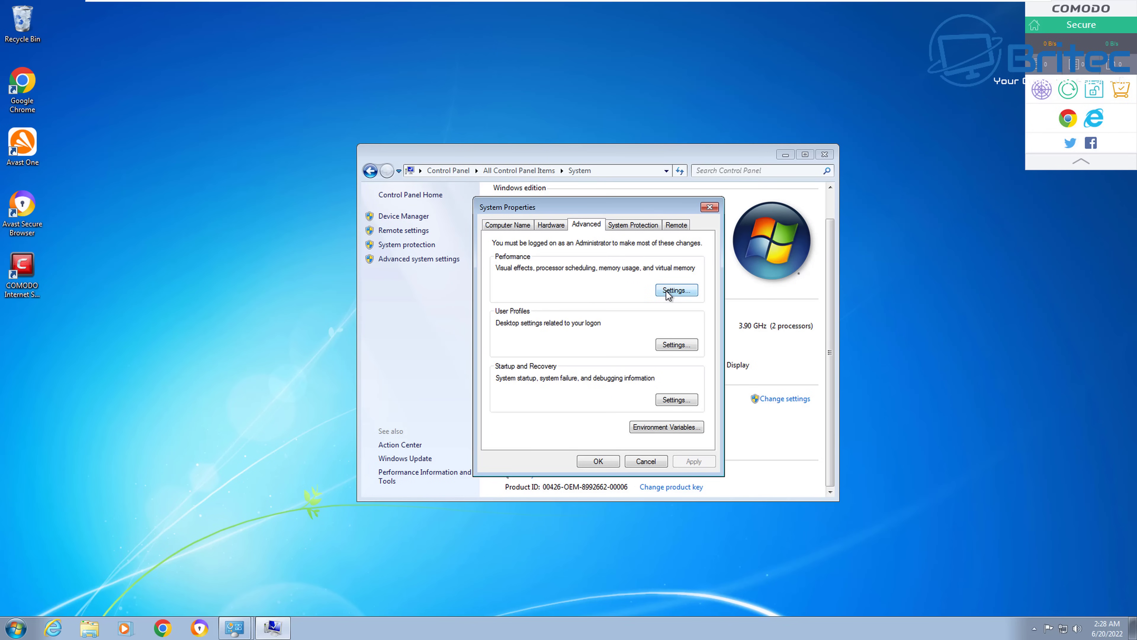
click(598, 463)
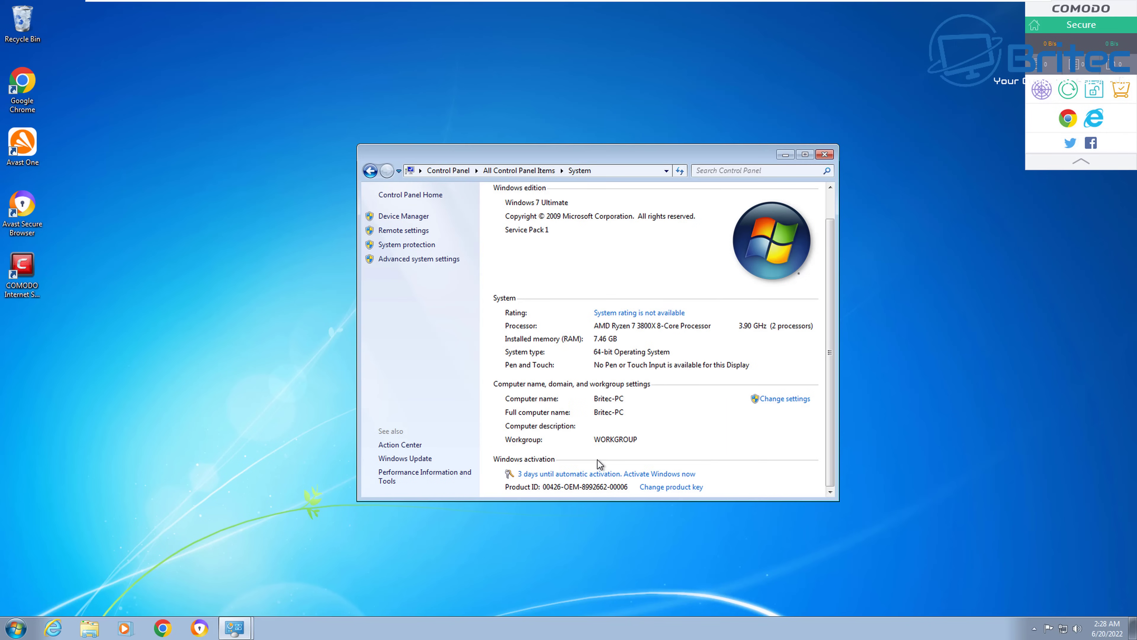
click(822, 155)
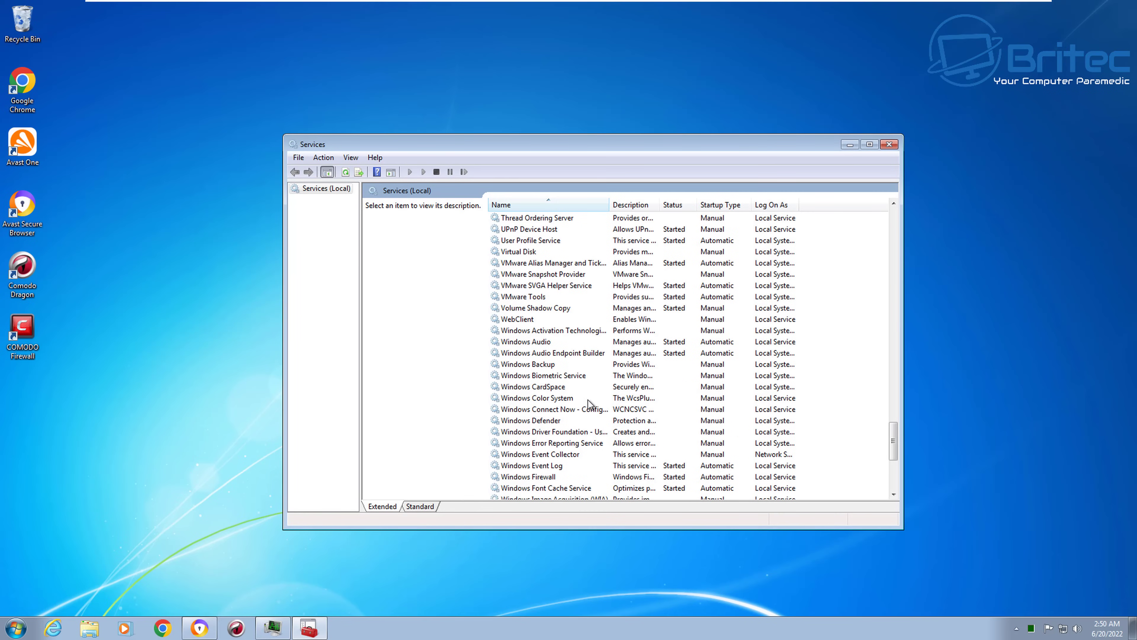
- Set the Windows Remote Management (WS-Management) service's startup type to Disabled
scroll(591, 406, down, 2)
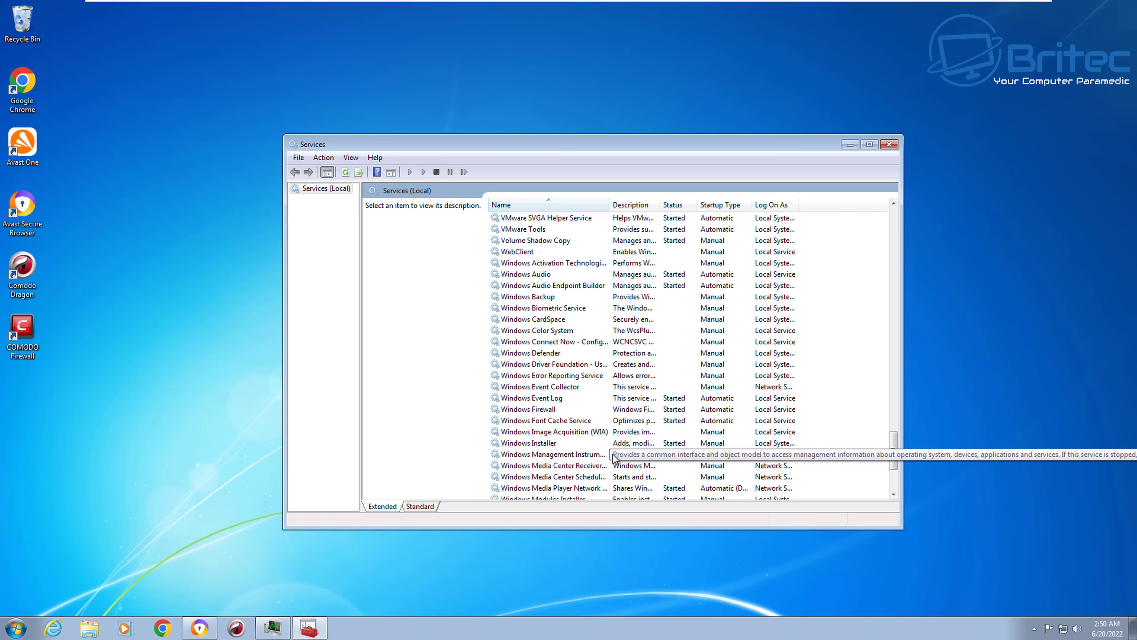
scroll(615, 456, down, 1)
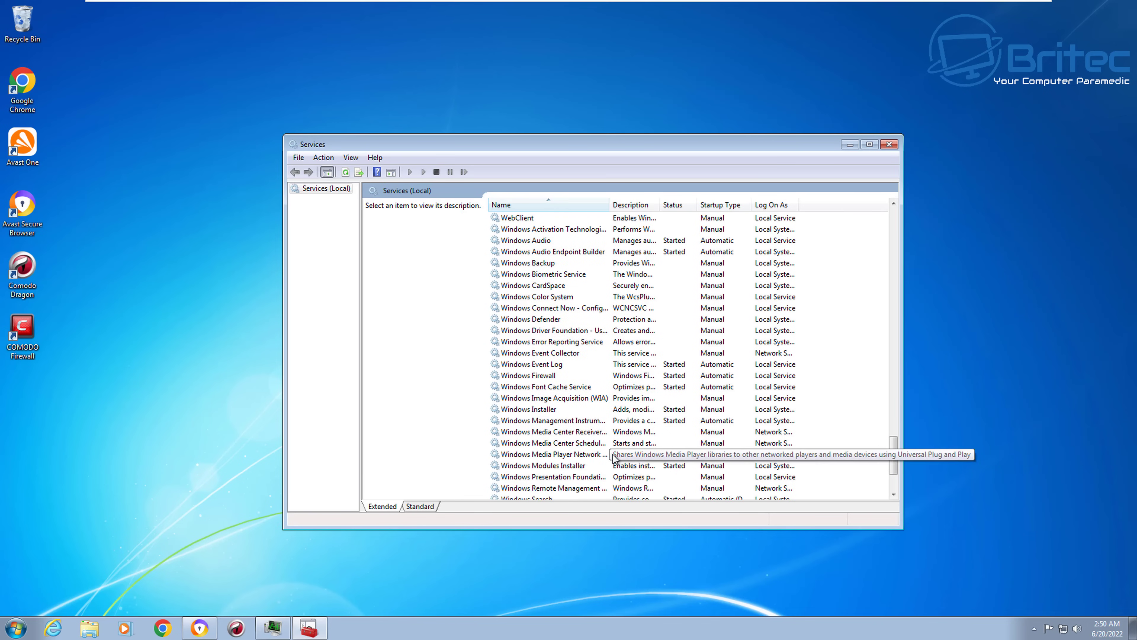
scroll(615, 456, down, 1)
scroll(614, 453, down, 1)
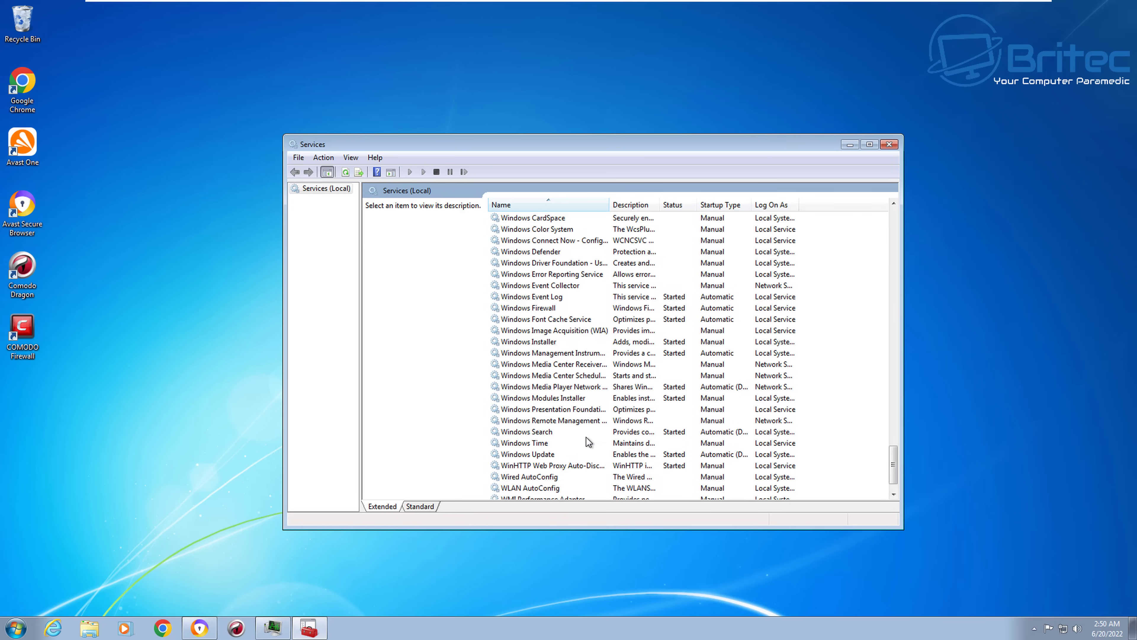
double_click(578, 421)
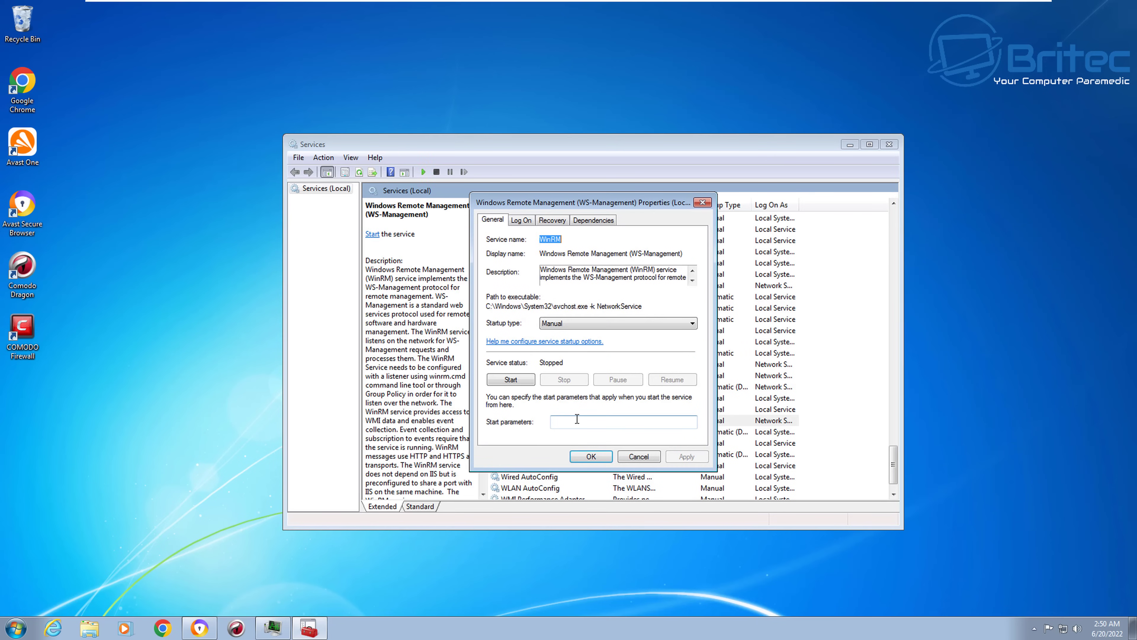
click(585, 330)
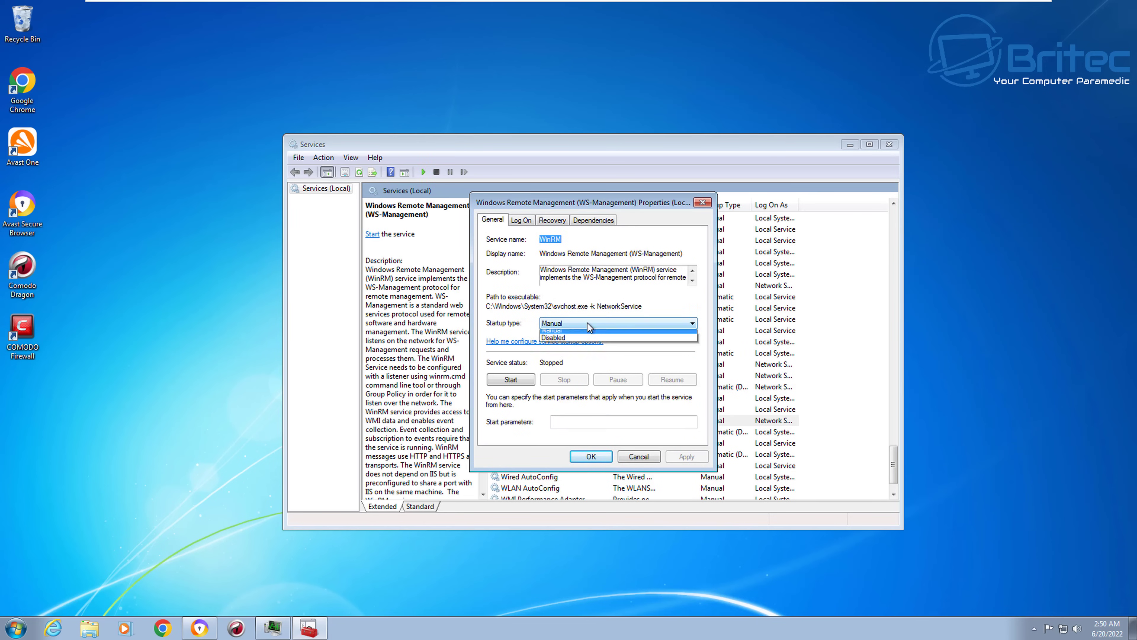
click(570, 358)
click(688, 457)
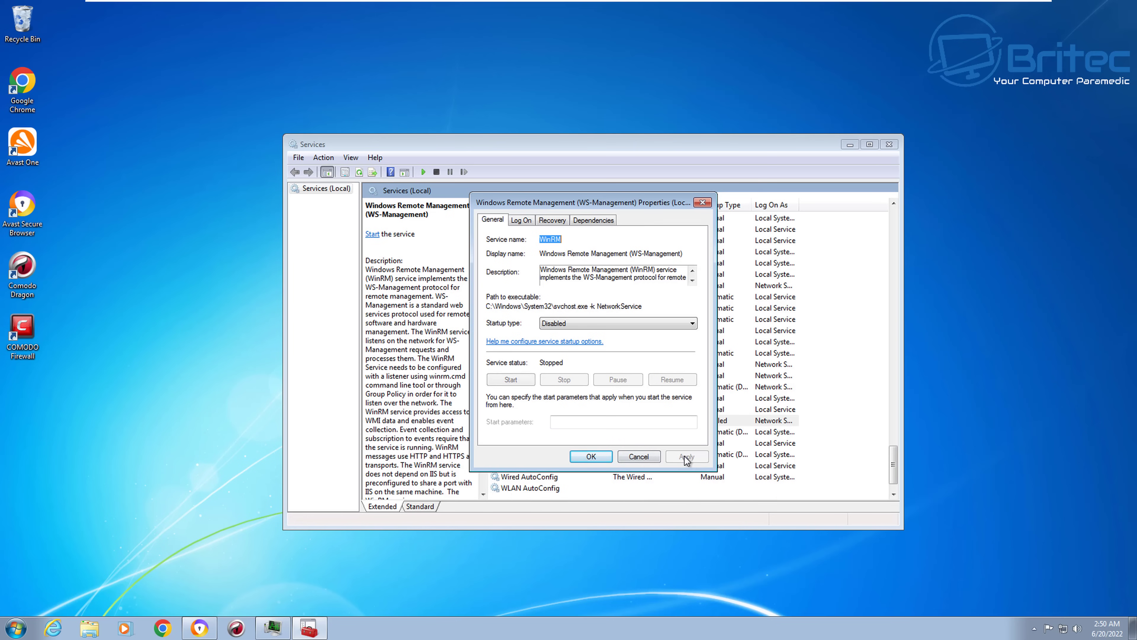
click(591, 456)
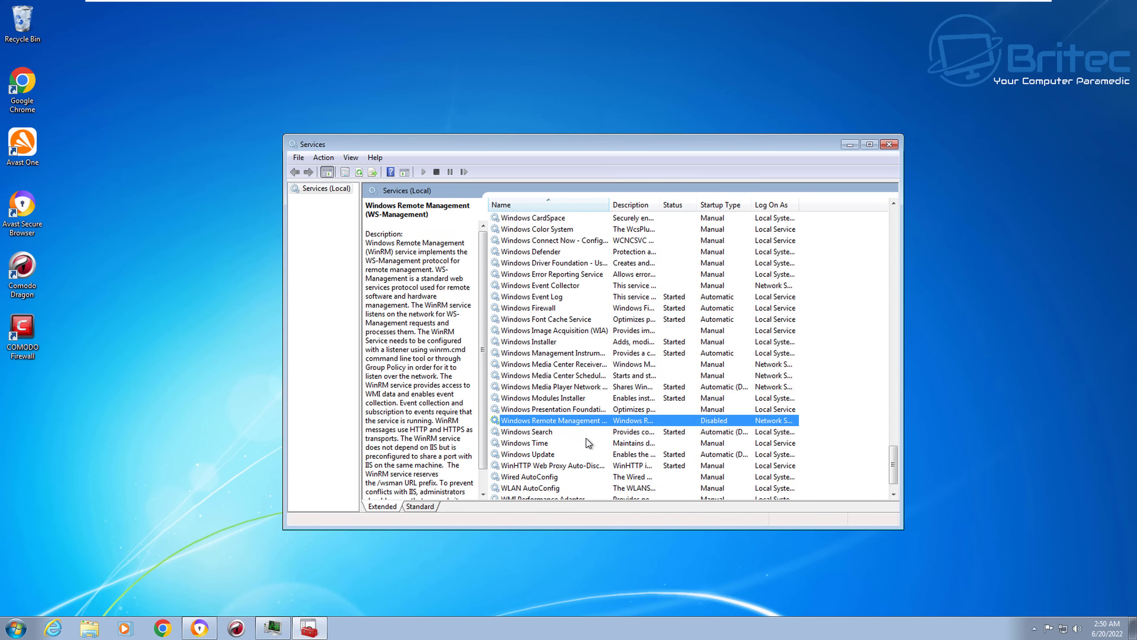
scroll(591, 428, down, 1)
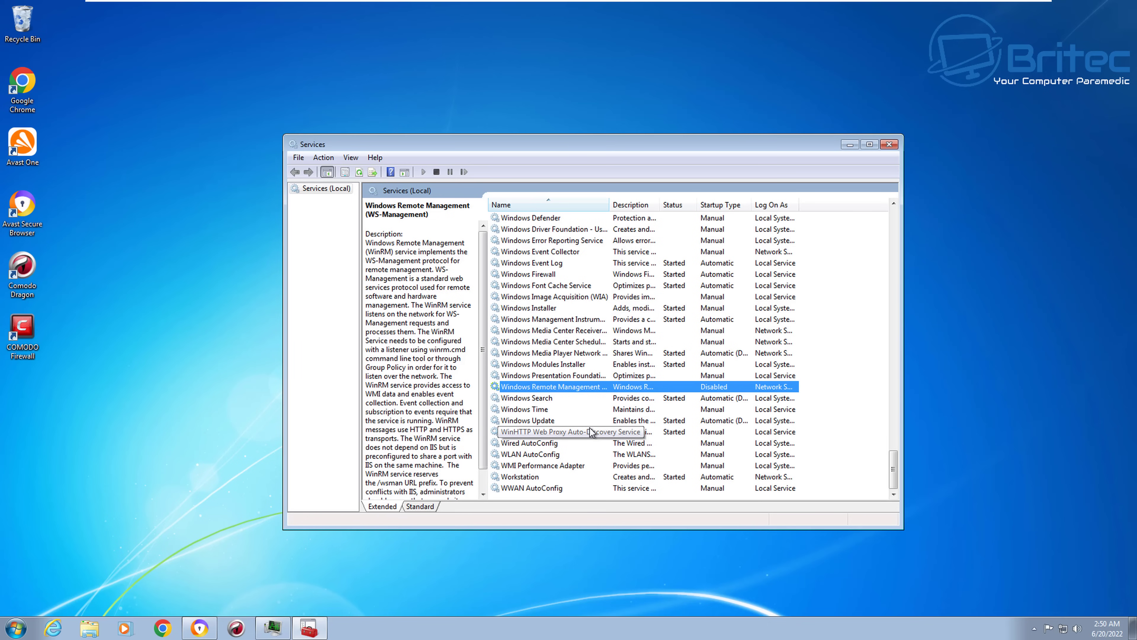
- Change the Windows Defender service's startup type to Disabled and apply it
scroll(590, 428, up, 2)
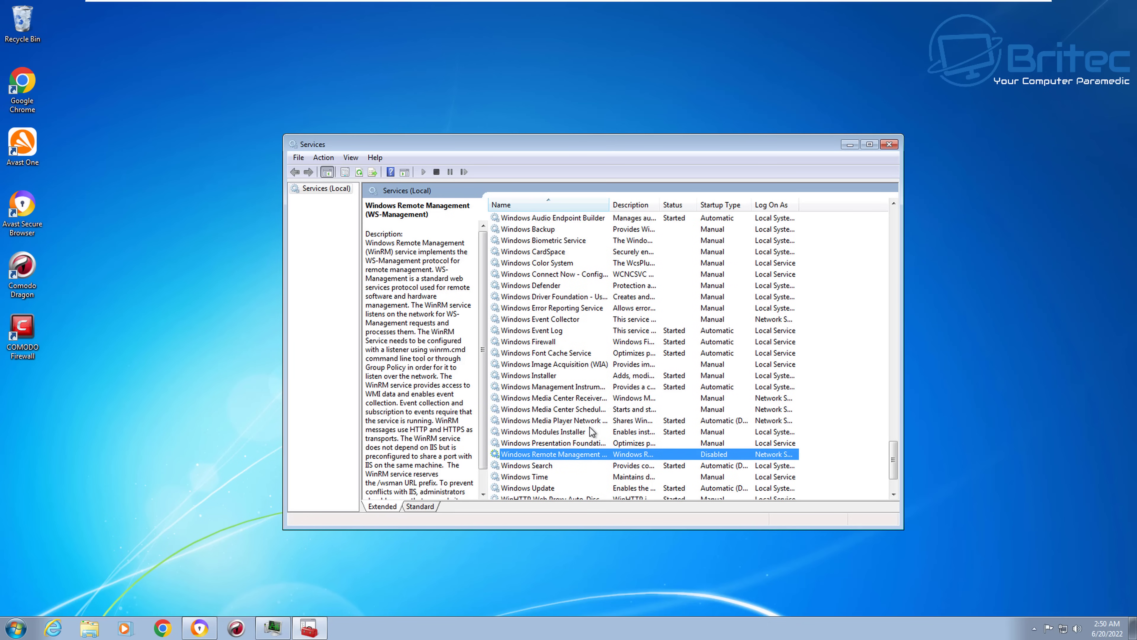
scroll(590, 428, up, 2)
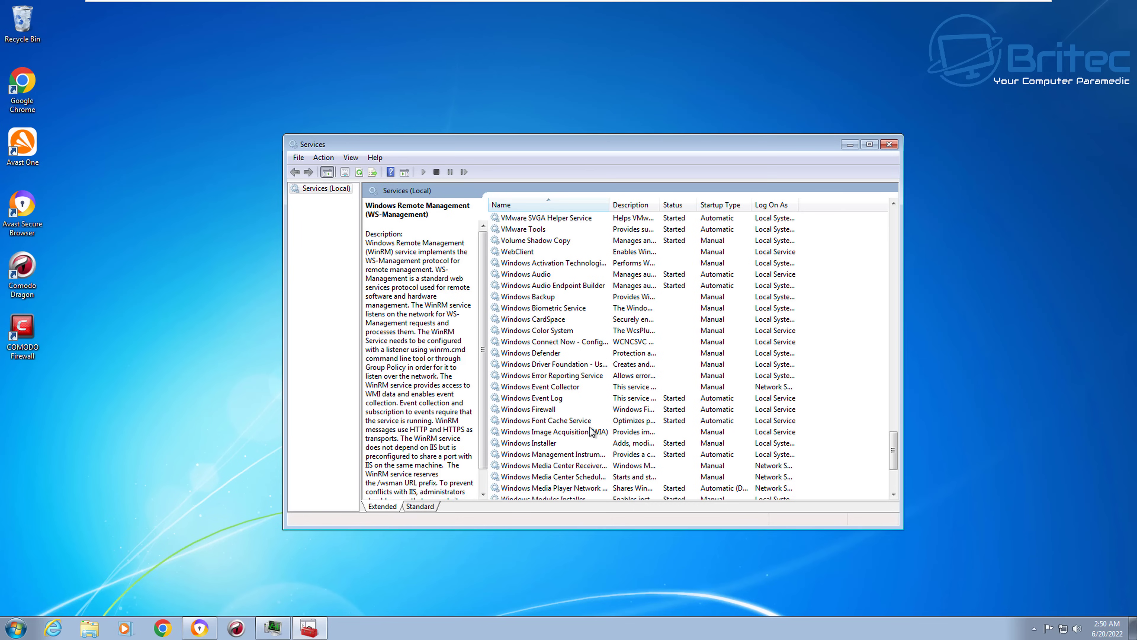
click(547, 354)
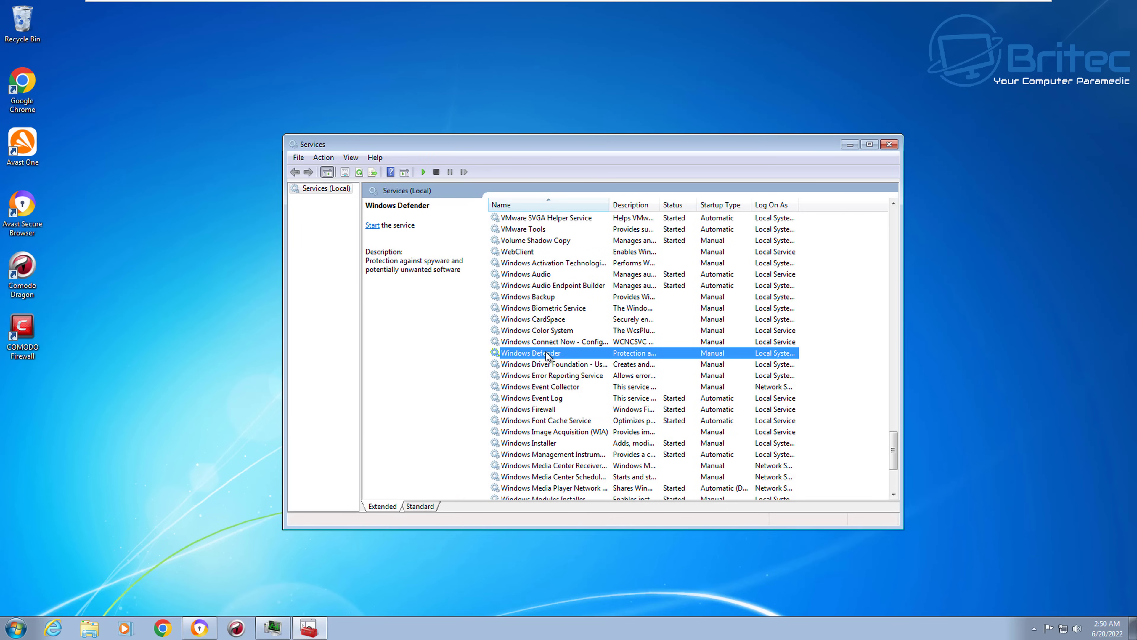
double_click(548, 354)
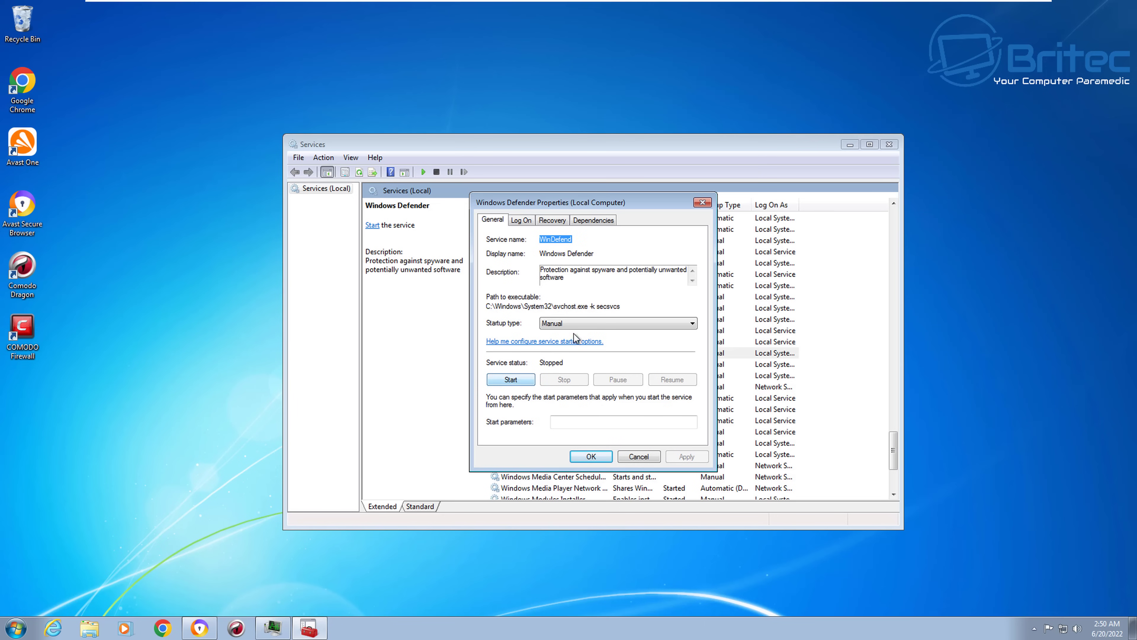
click(575, 323)
click(569, 357)
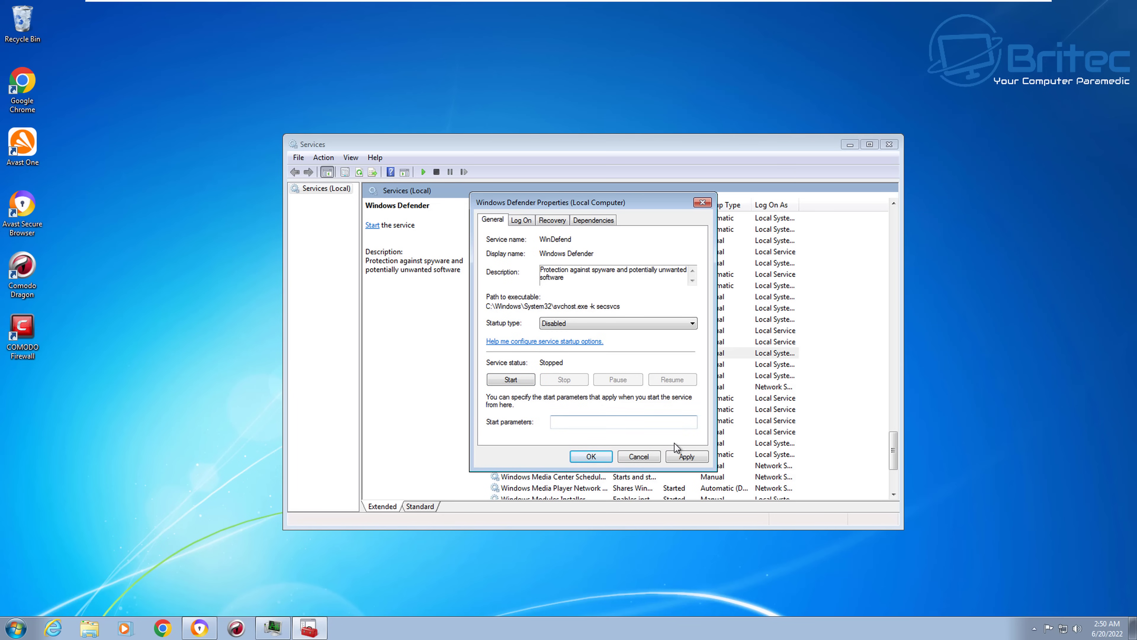
click(685, 456)
click(591, 457)
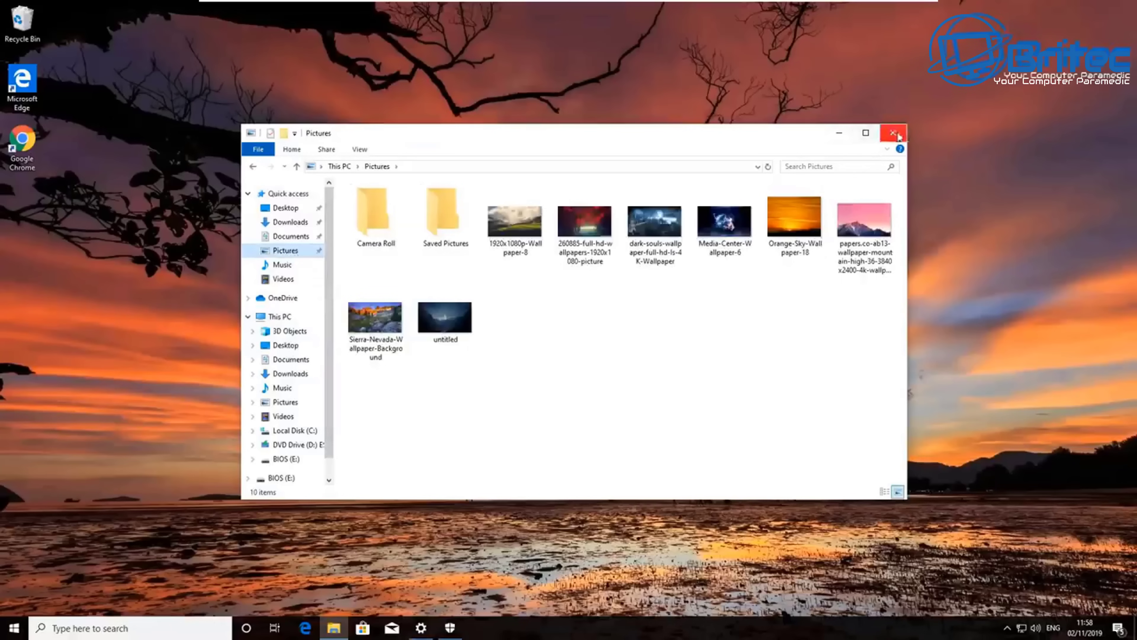
- Narrow and shift the Pictures window left, then run SydneyFortniteHacks.exe, approving the UAC prompt
drag(905, 282, 714, 283)
drag(593, 132, 400, 128)
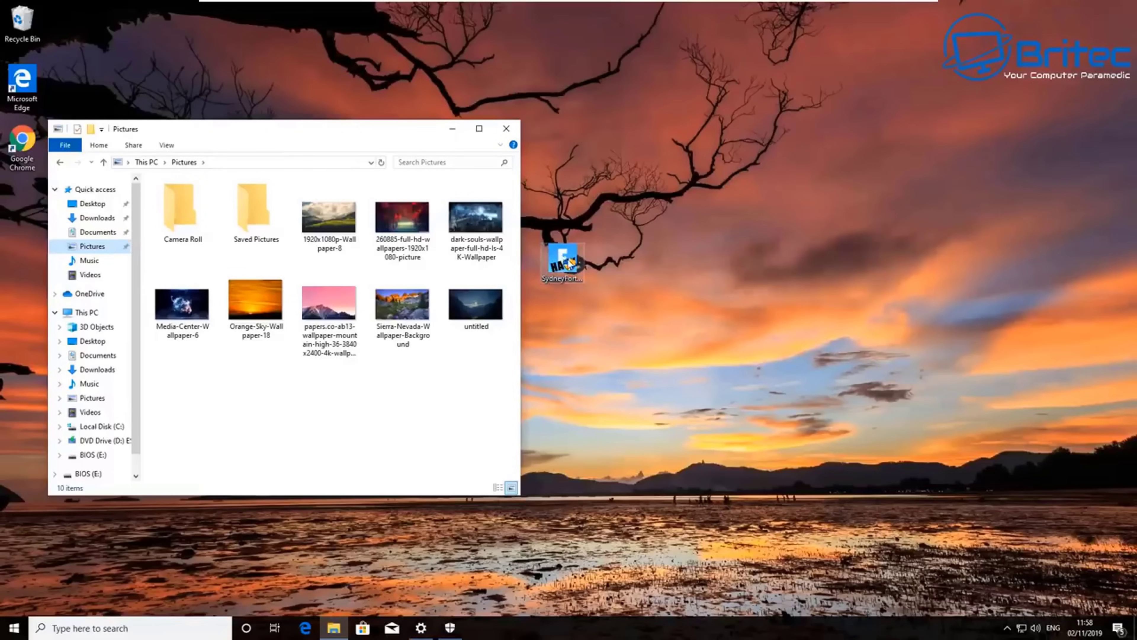
double_click(570, 263)
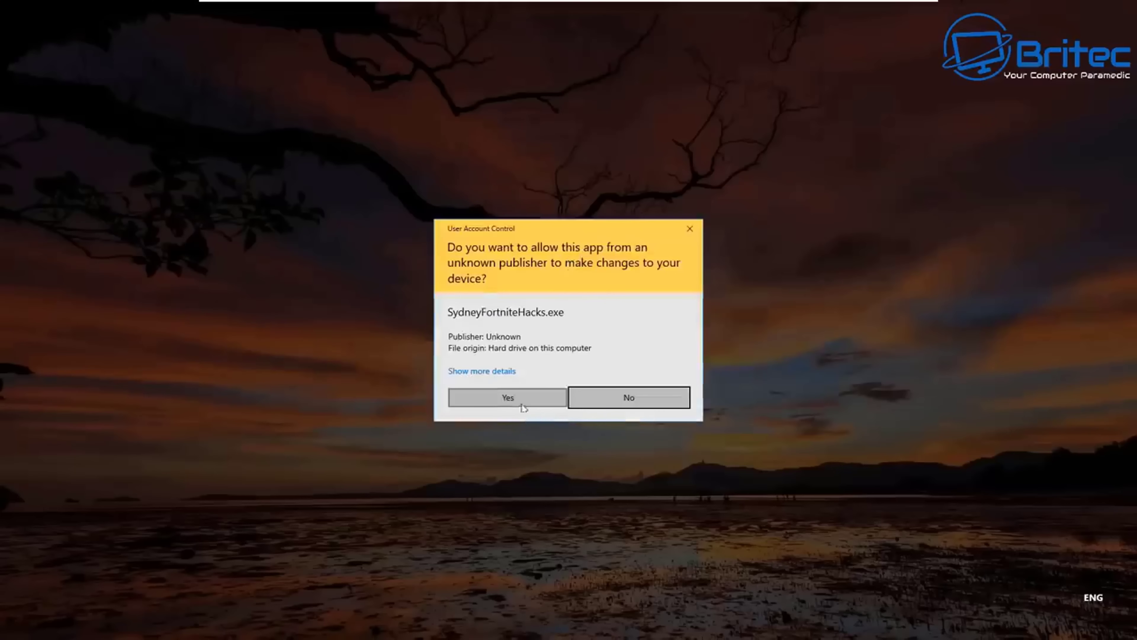
click(521, 397)
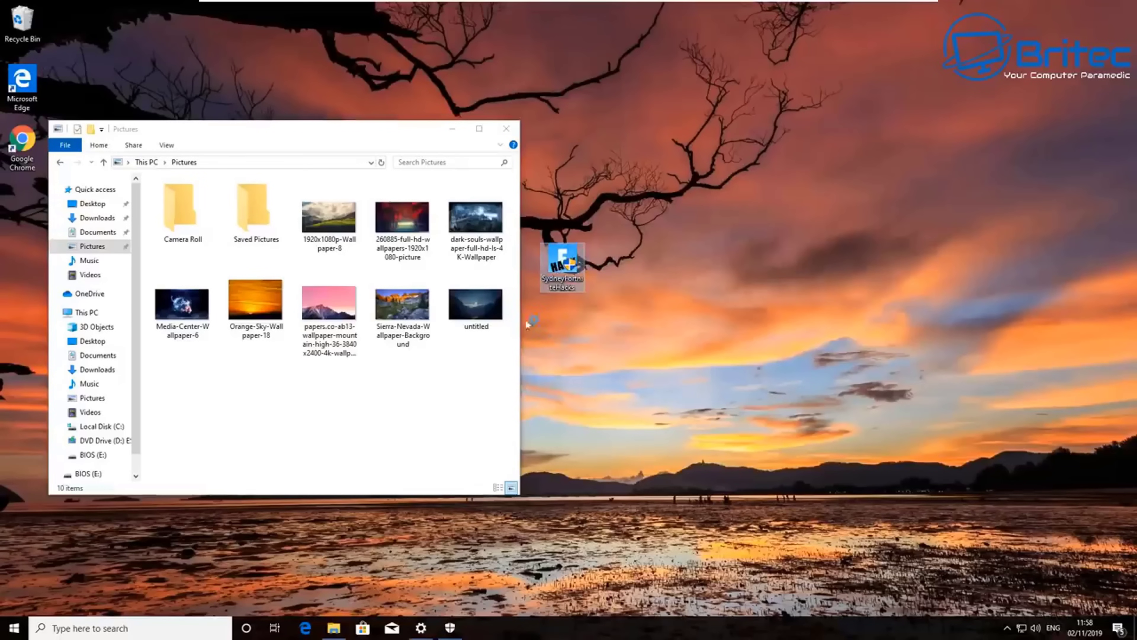
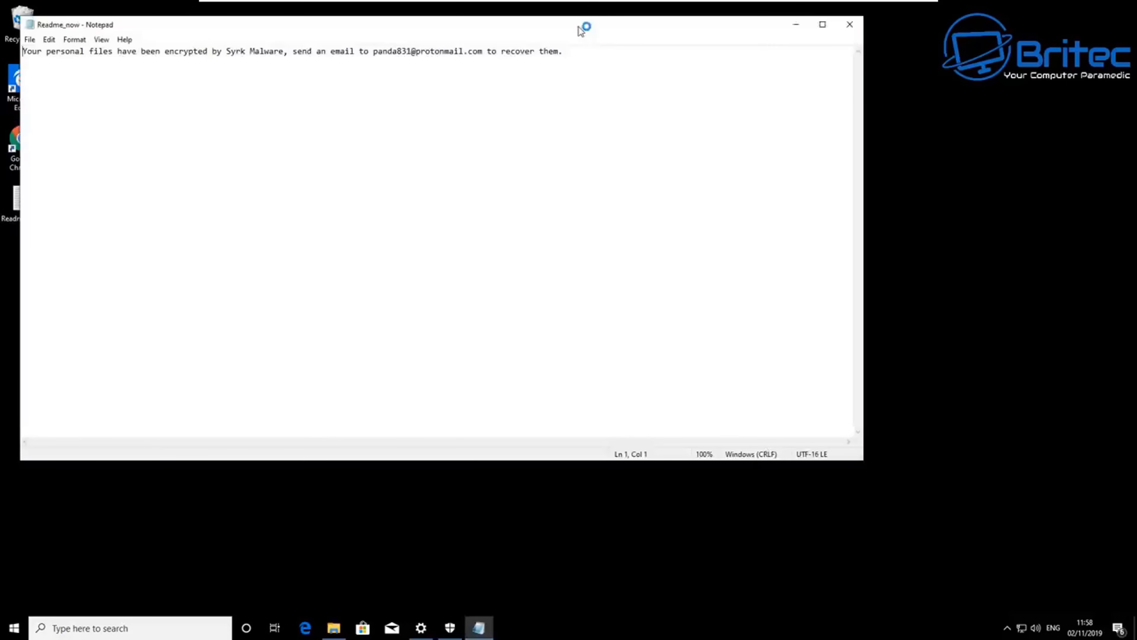
- Move the Notepad ransom note window aside and close Notepad
drag(579, 27, 652, 60)
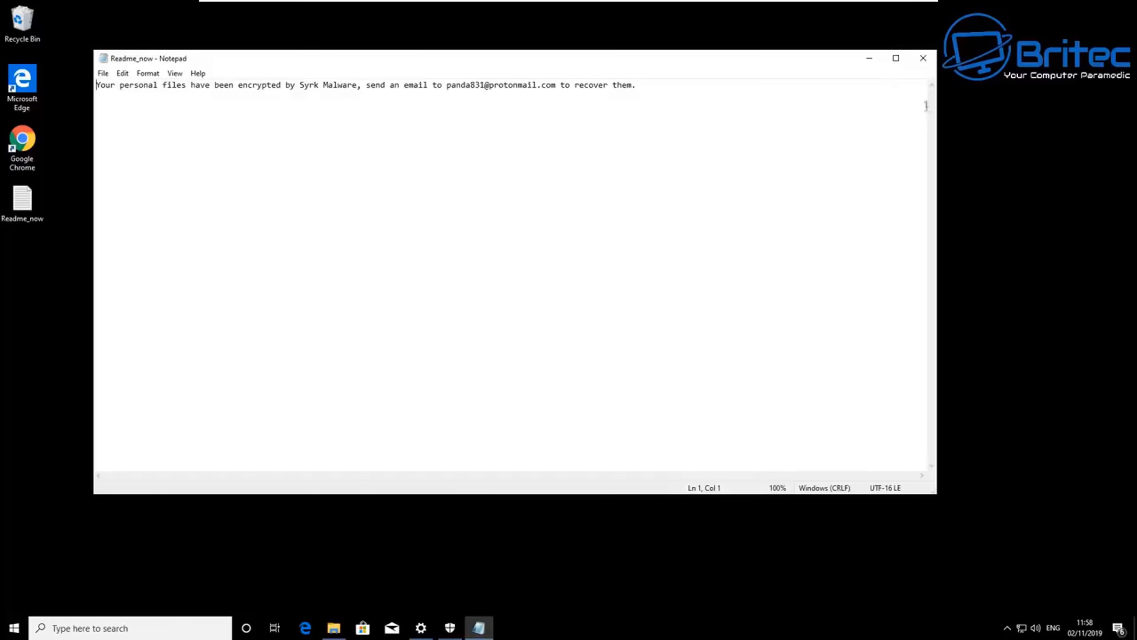
click(924, 58)
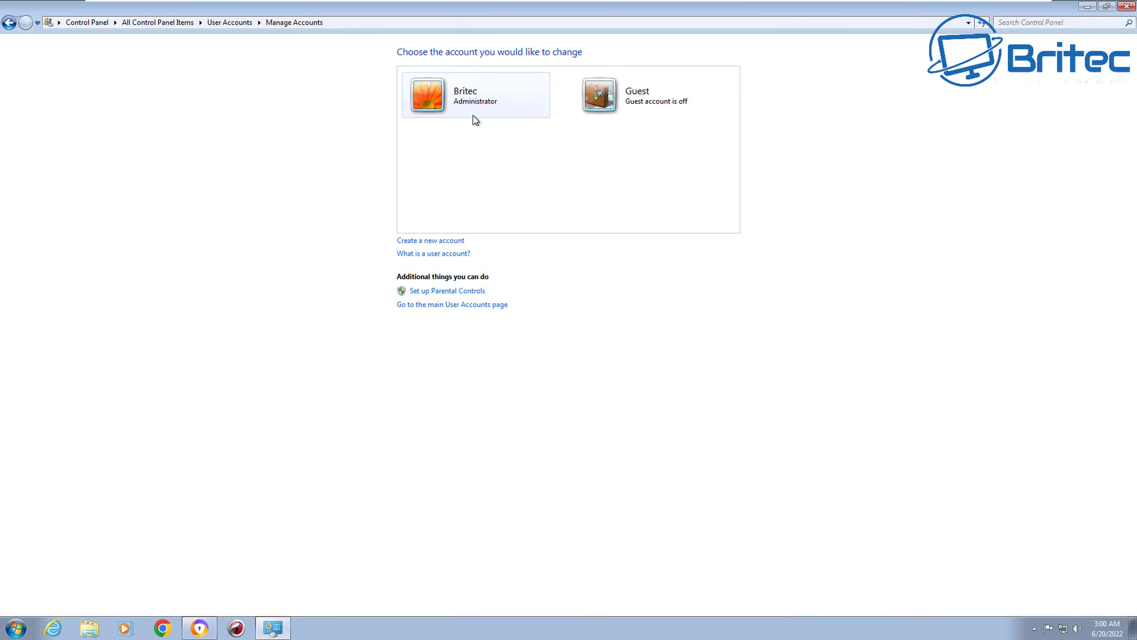
- Begin a new user account, correcting the typed name to 'Admin'
click(448, 242)
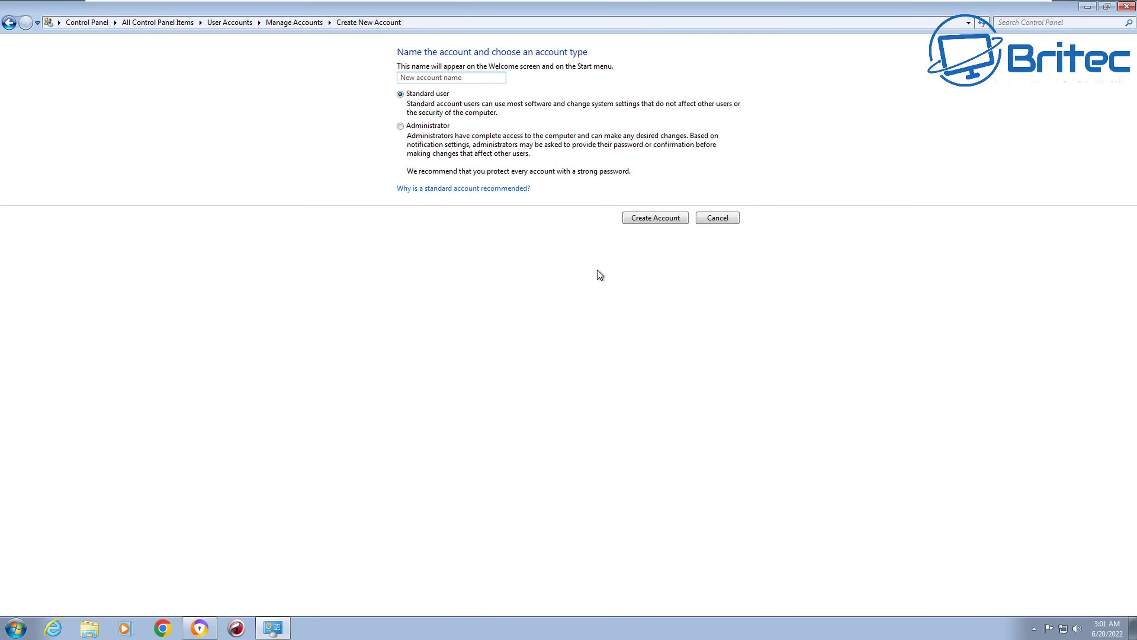
text(Uder)
key(BackSpace)
key(BackSpace)
key(BackSpace)
key(BackSpace)
text(Brite)
key(BackSpace)
key(BackSpace)
key(BackSpace)
key(BackSpace)
key(BackSpace)
text(Admin)
- Cancel the new account and open the Britec administrator account's settings
drag(429, 78, 367, 79)
click(714, 223)
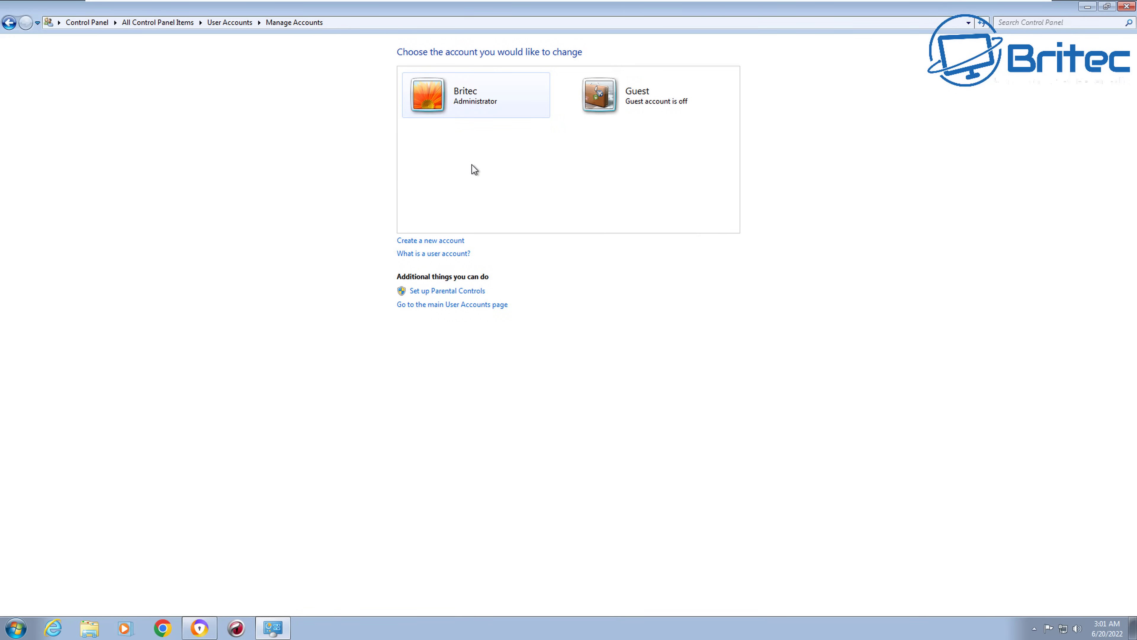
click(464, 94)
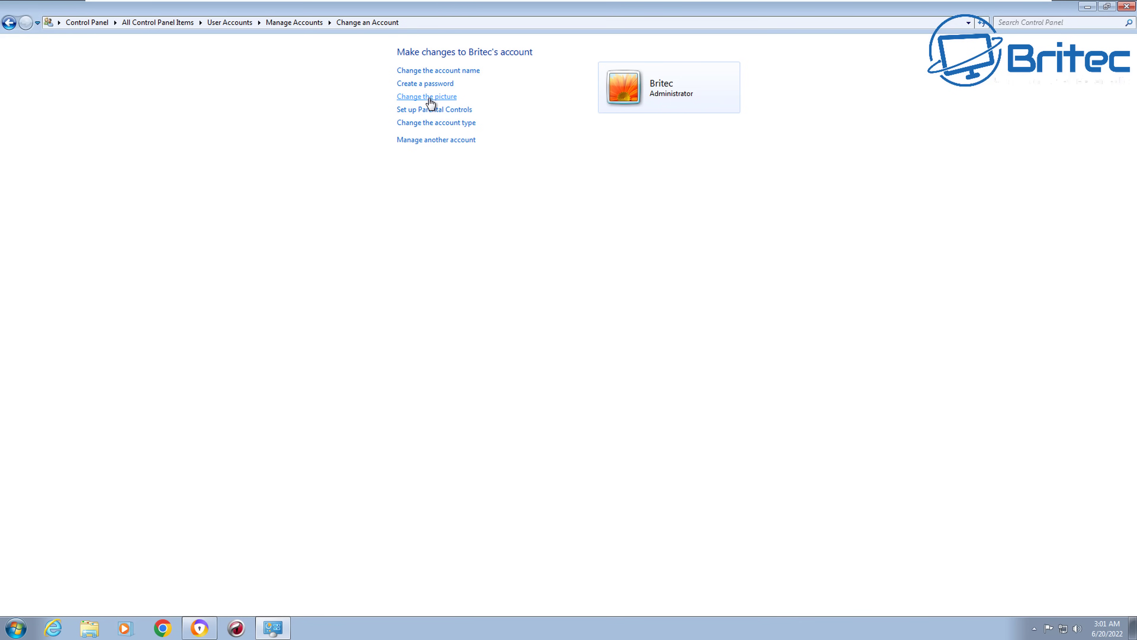
- Rename the Britec administrator account to 'Admin'
click(441, 75)
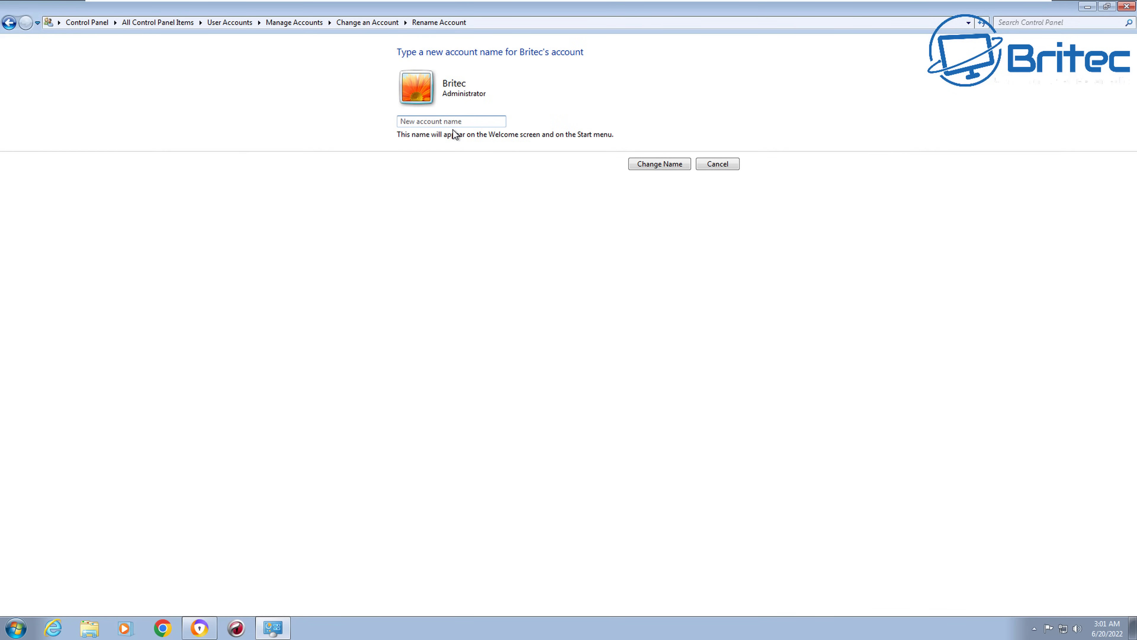
text(Admin)
click(659, 164)
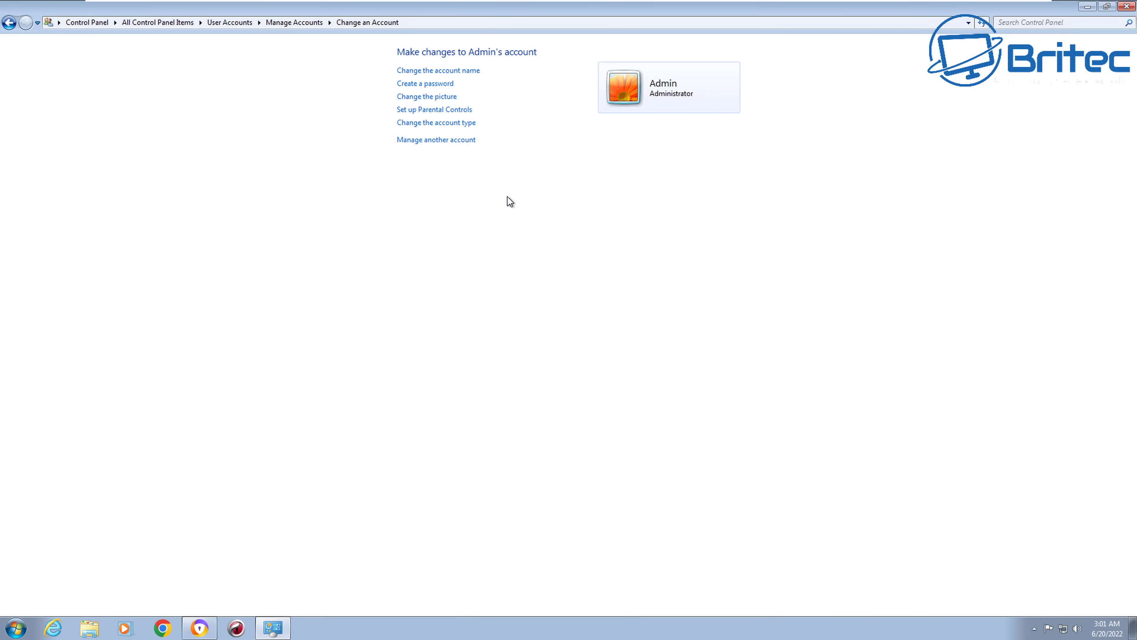
- Create a new standard user account named 'Britec'
click(442, 143)
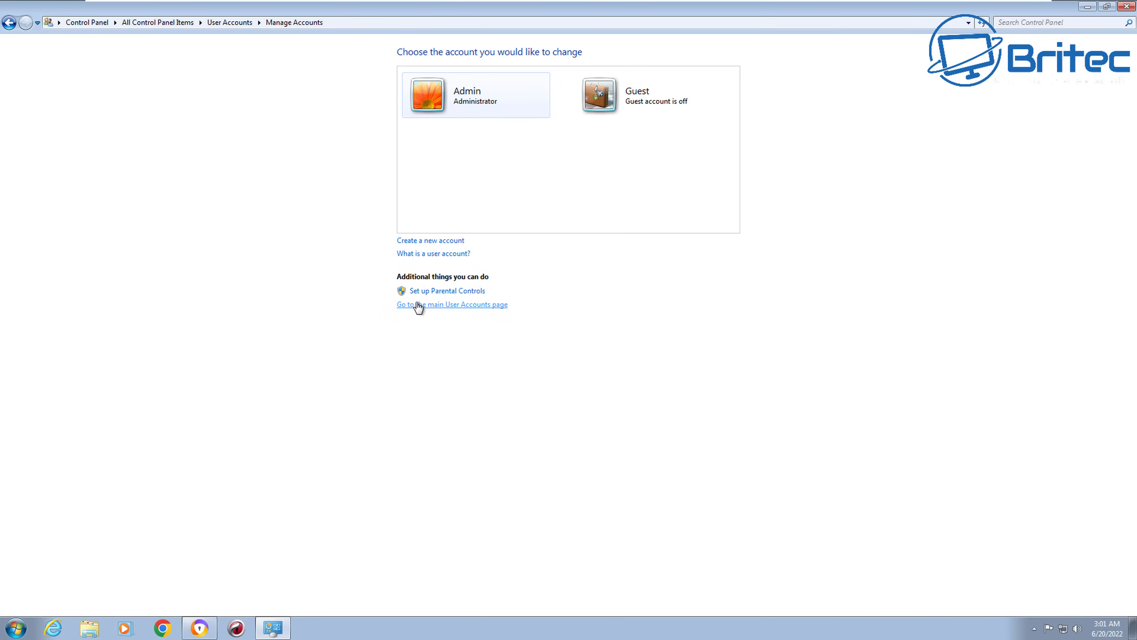
click(439, 242)
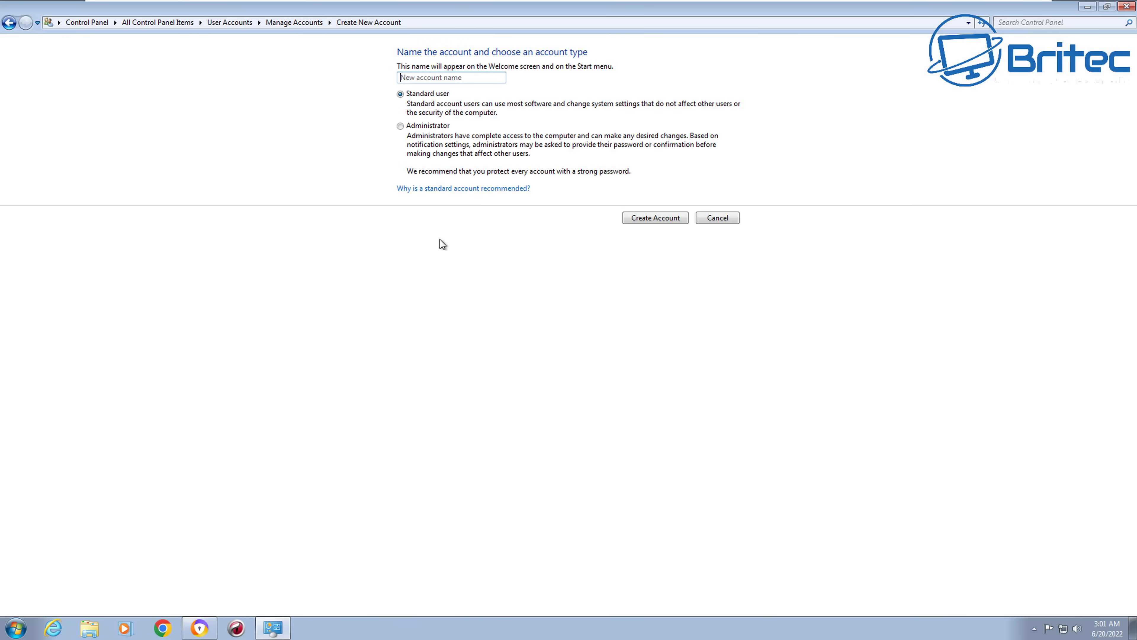
click(425, 78)
text(Britec)
click(659, 218)
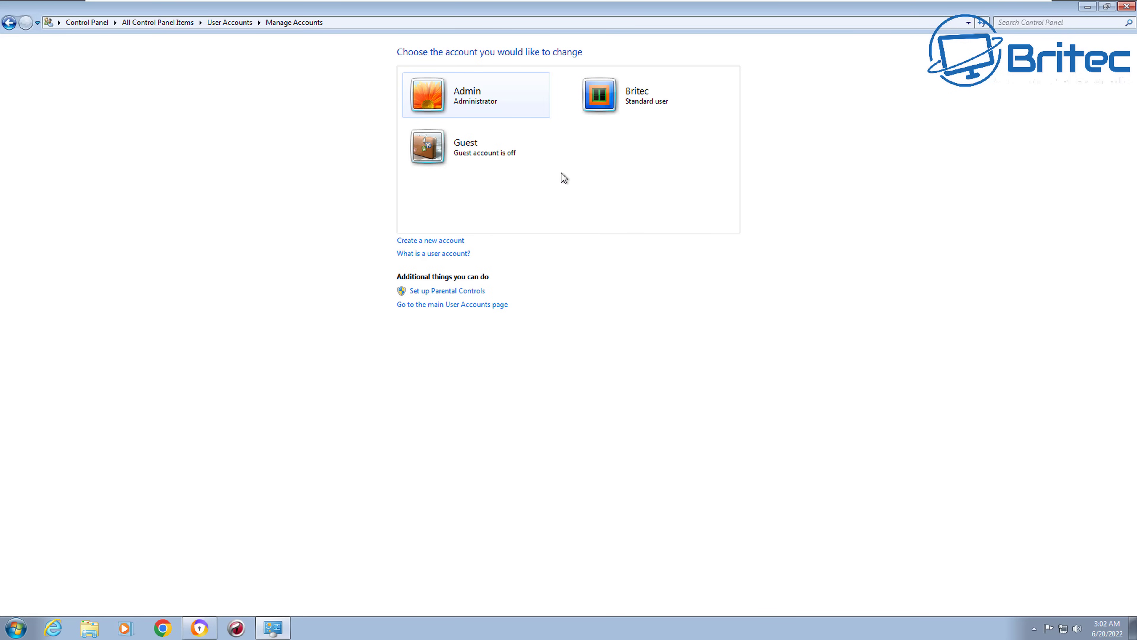
- Enter and confirm a new password for the Admin account
click(470, 104)
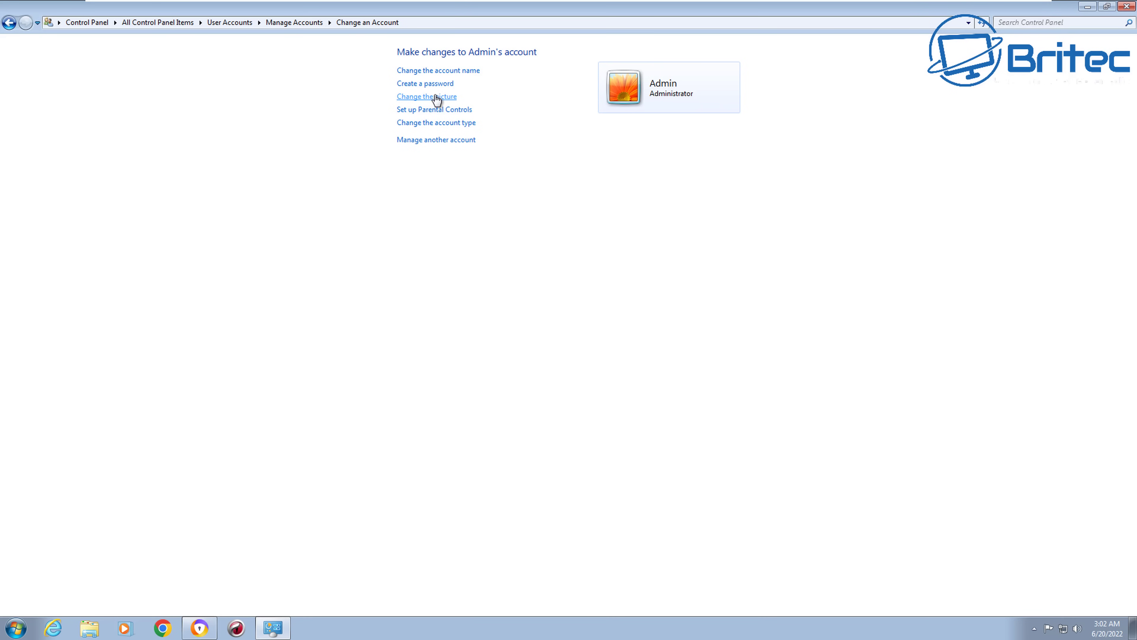
click(427, 84)
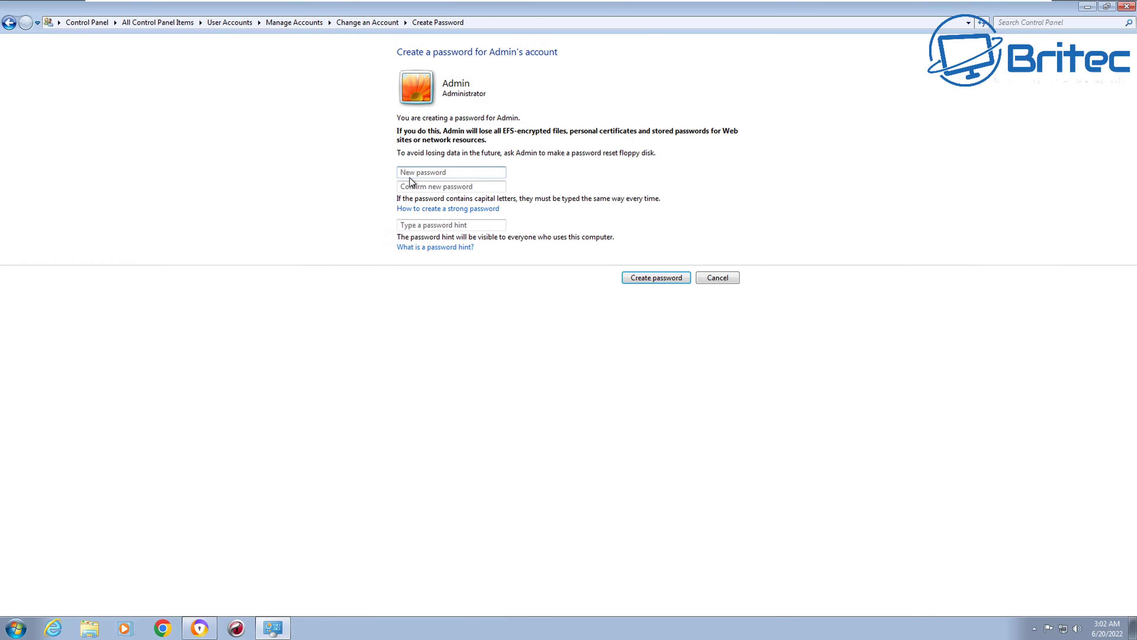
text(••••••)
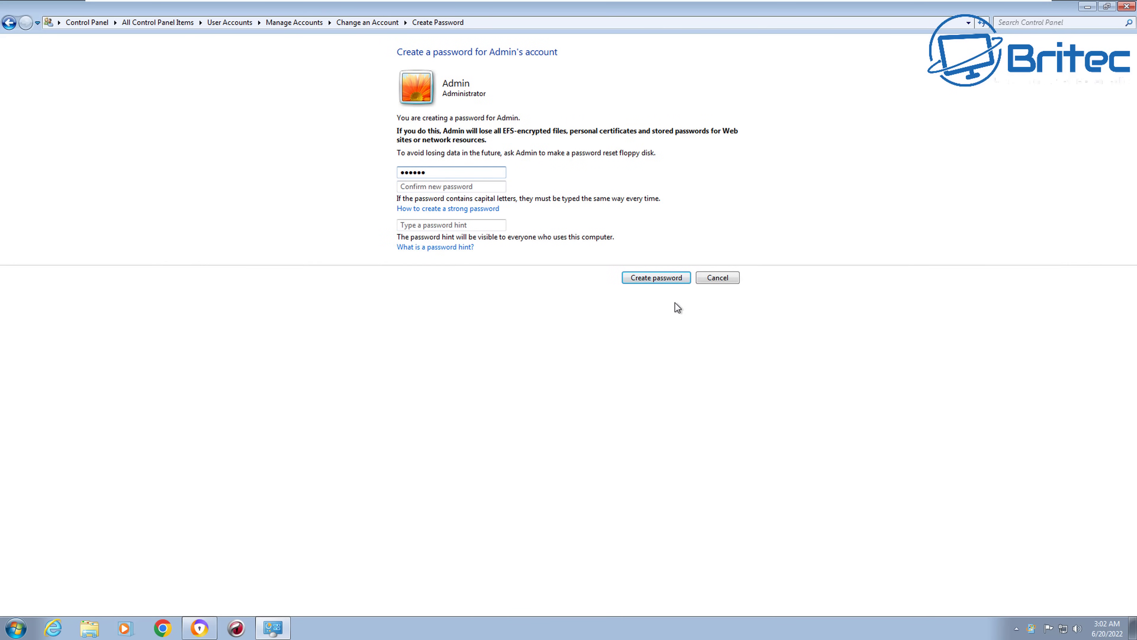
click(418, 187)
text(••••••)
click(423, 225)
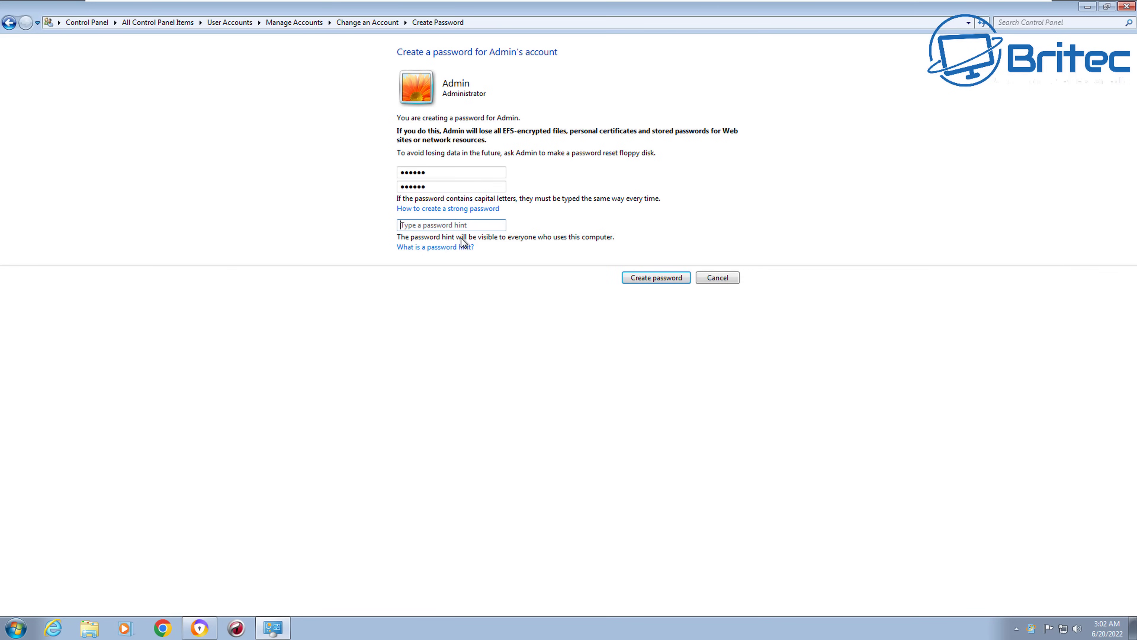
text(name)
click(648, 281)
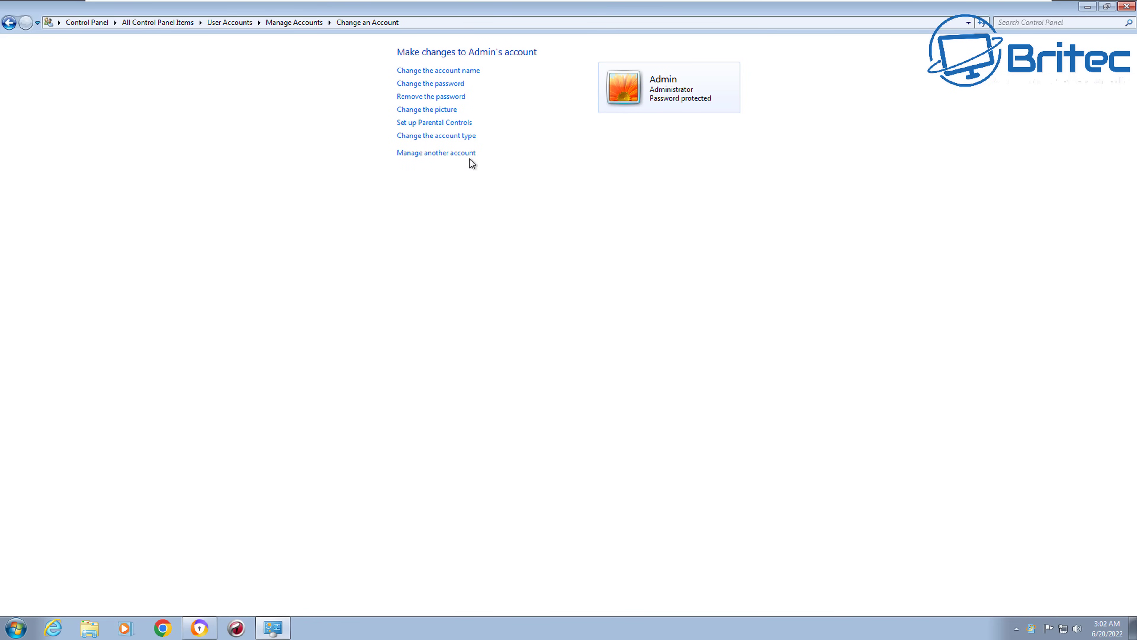
click(445, 154)
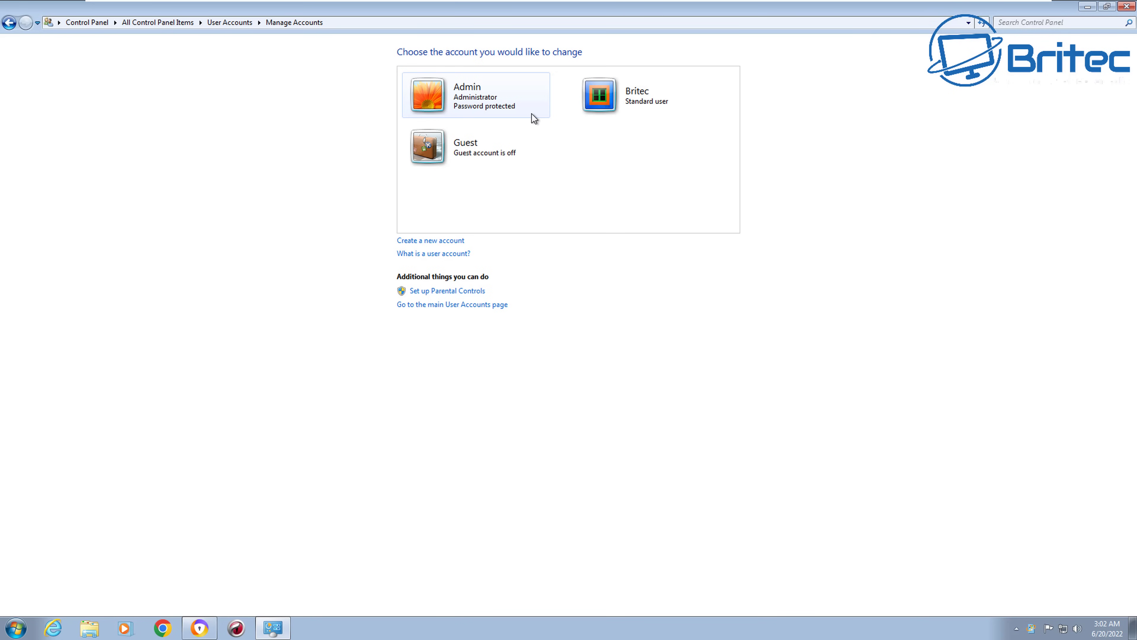
click(628, 98)
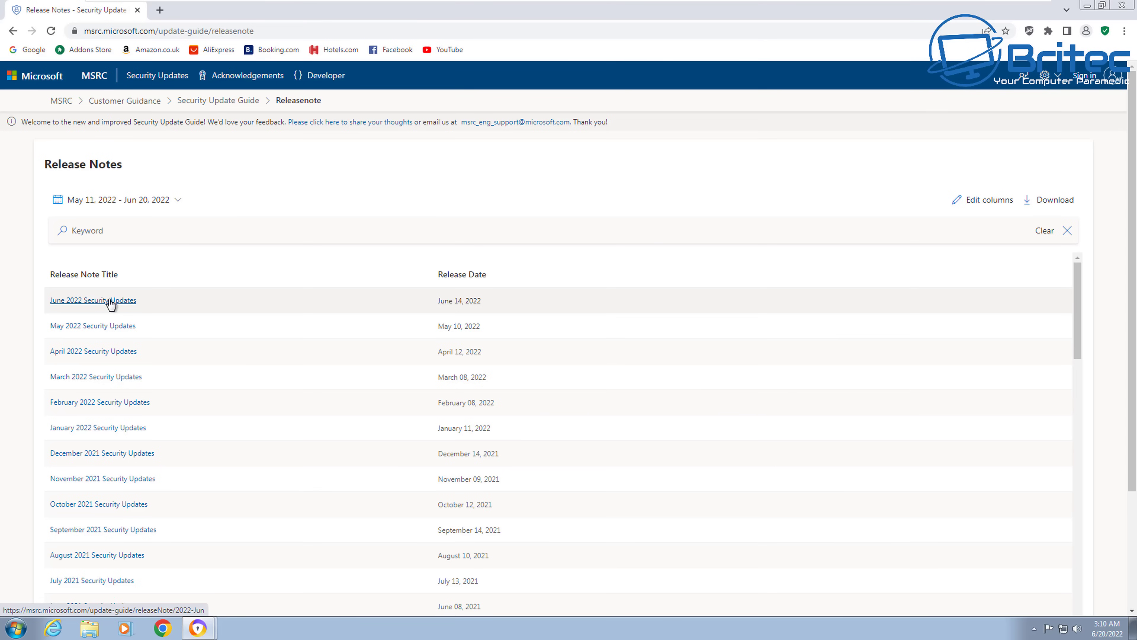
- Open the June 2022 Security Updates release notes and scroll down the page
click(117, 305)
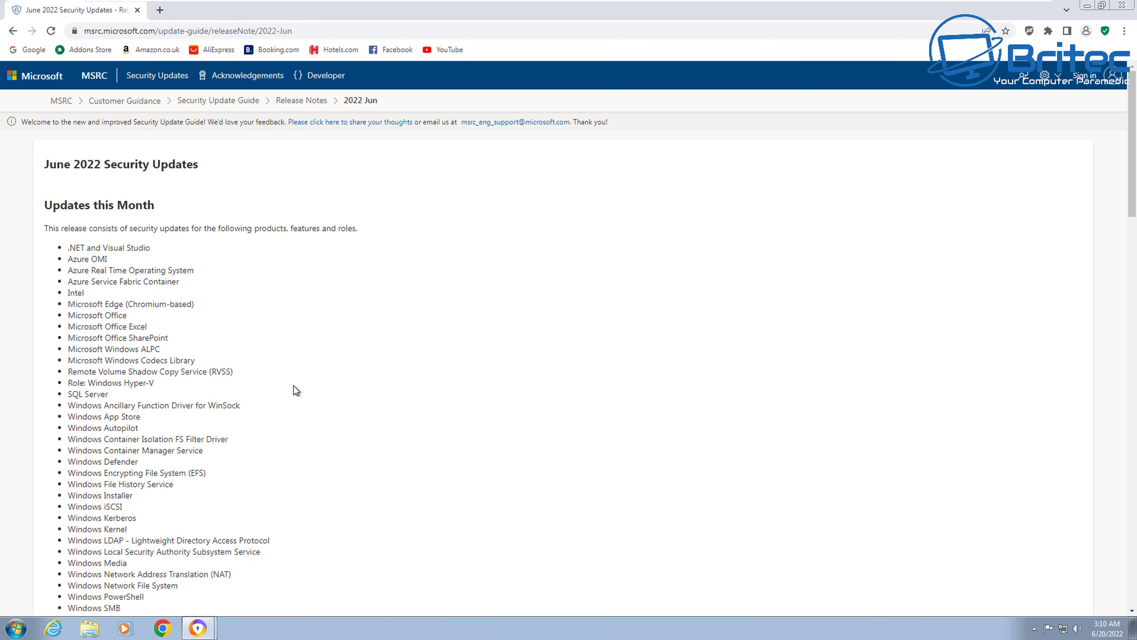
scroll(193, 363, down, 2)
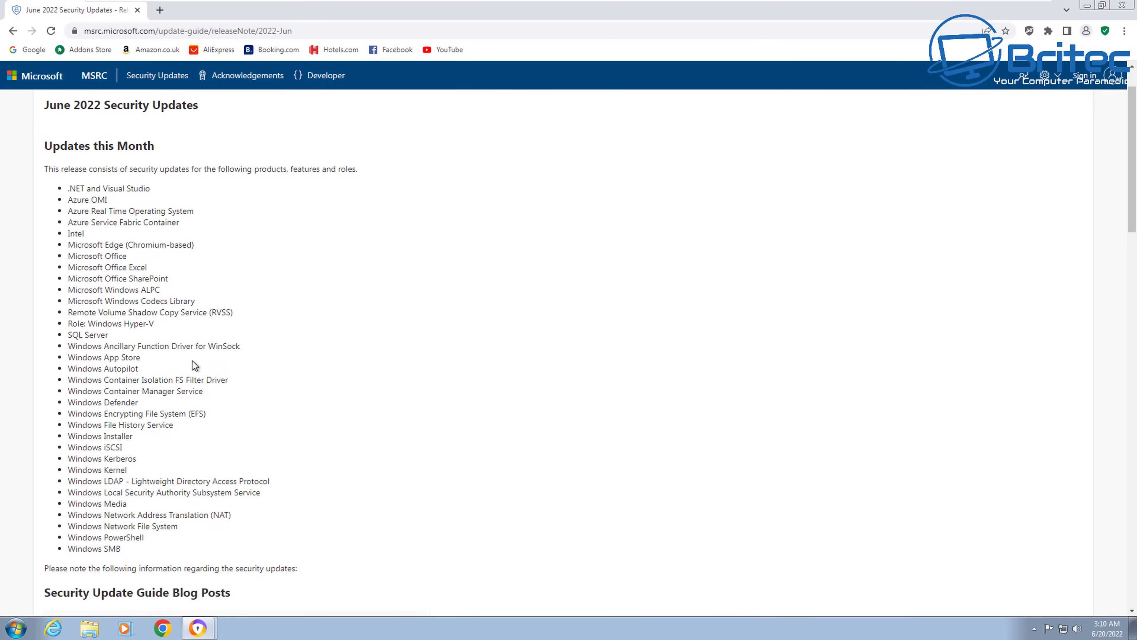
scroll(194, 366, down, 4)
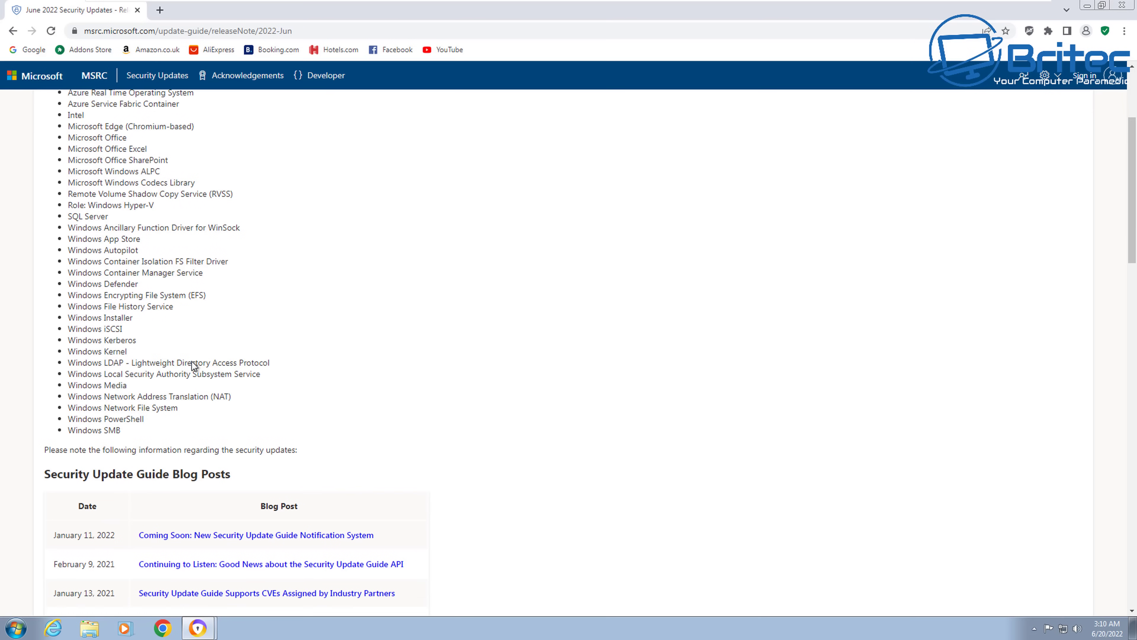
scroll(194, 365, down, 8)
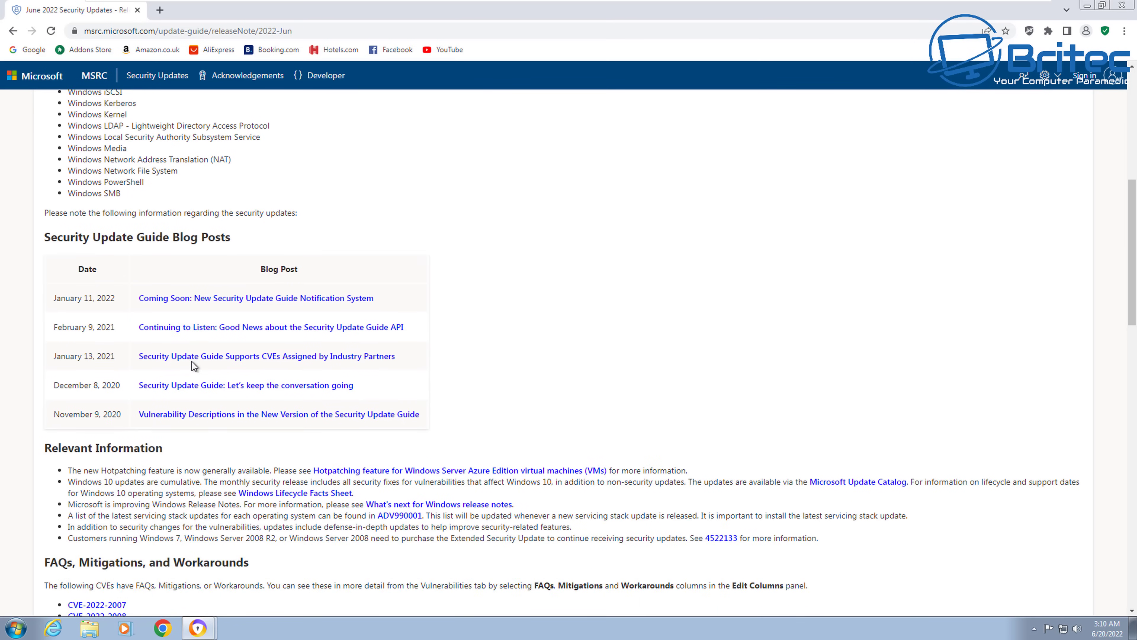
scroll(194, 365, down, 14)
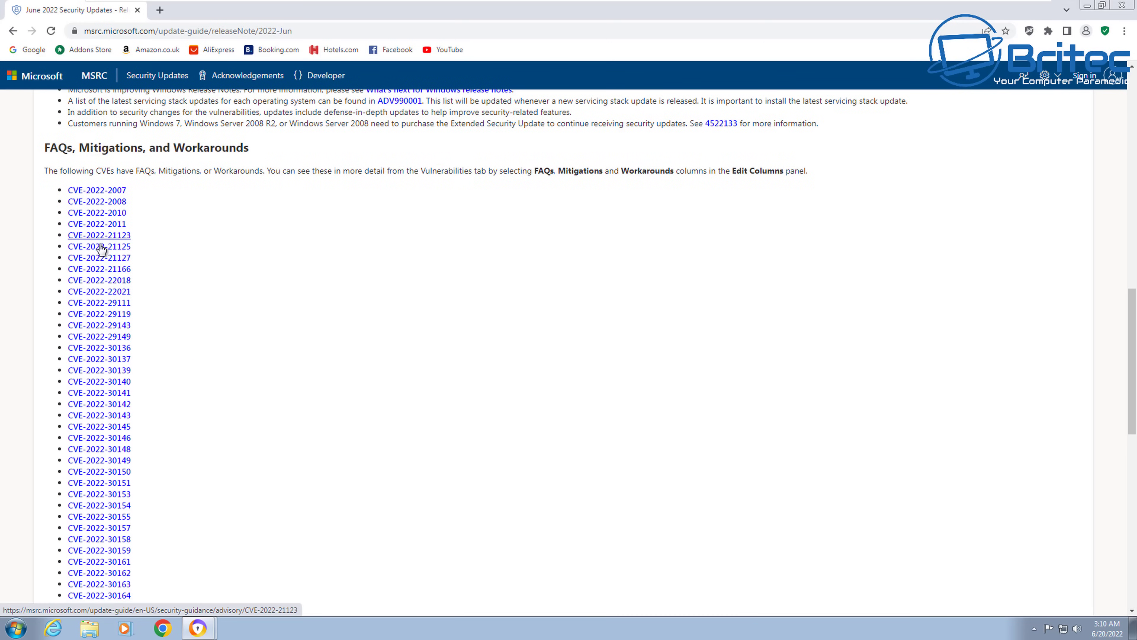
- View CVE-2022-2007 details, then return to the June 2022 CVE list
click(101, 190)
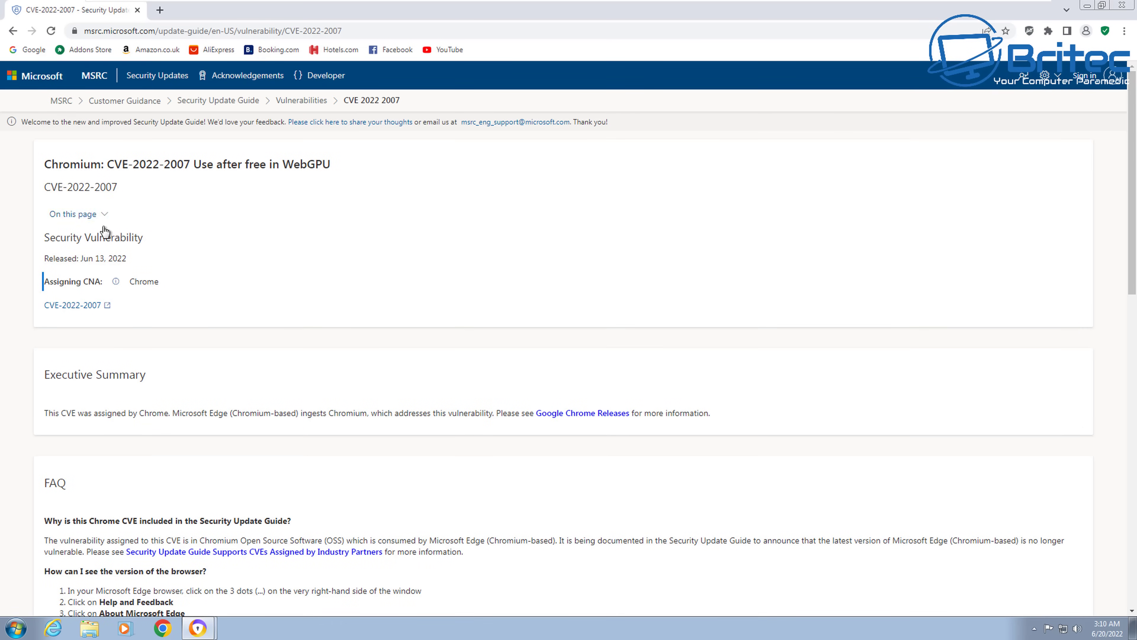
scroll(103, 228, down, 2)
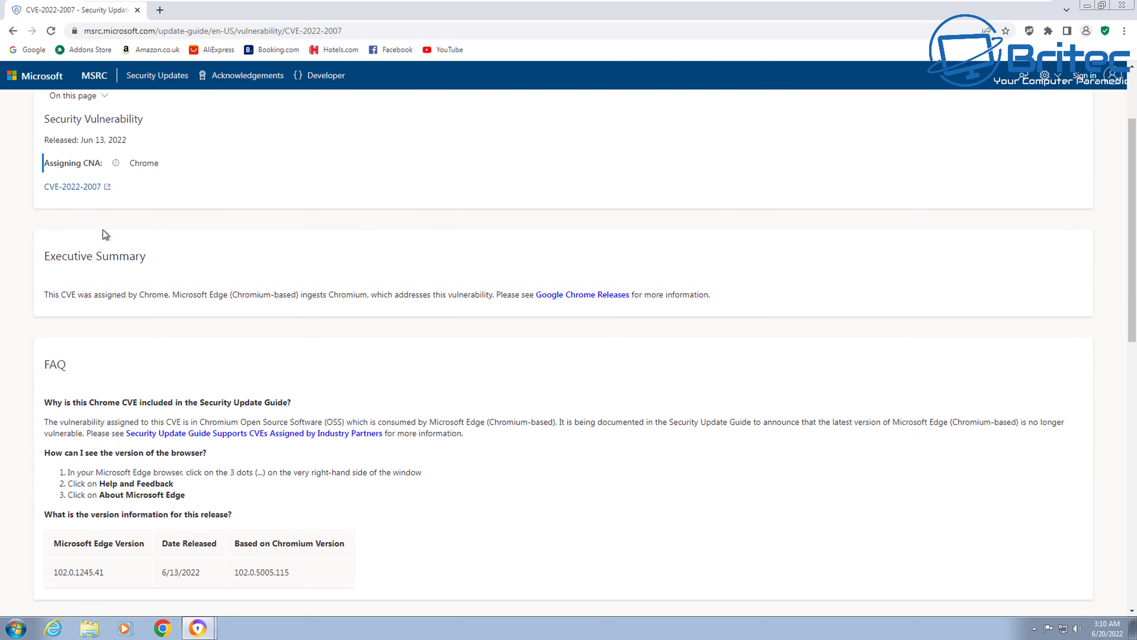
click(12, 31)
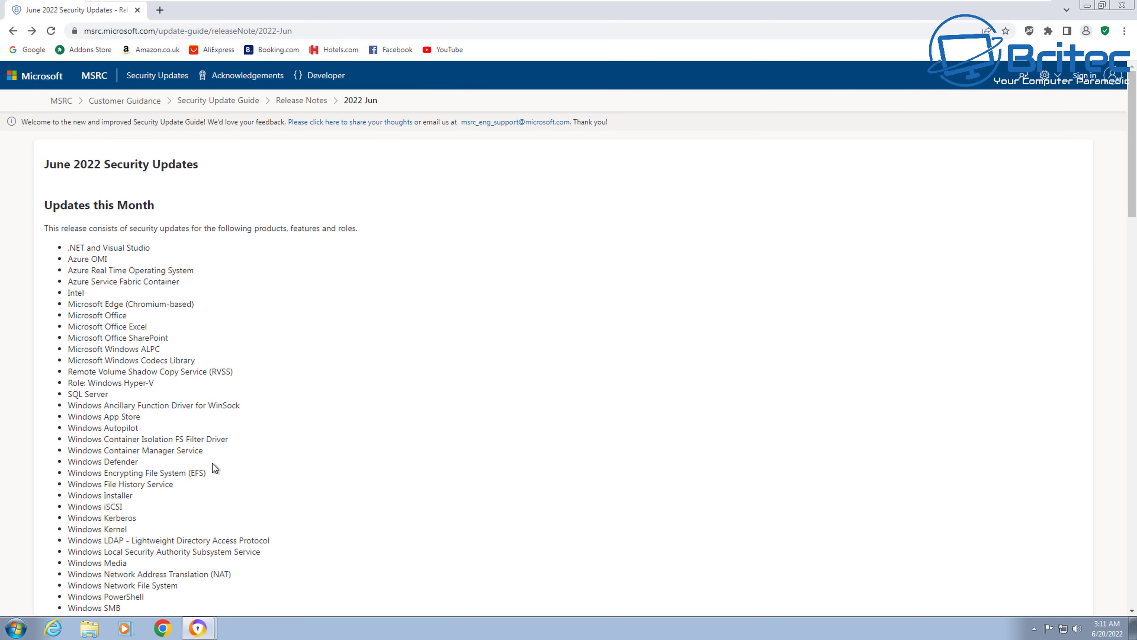
scroll(213, 463, down, 10)
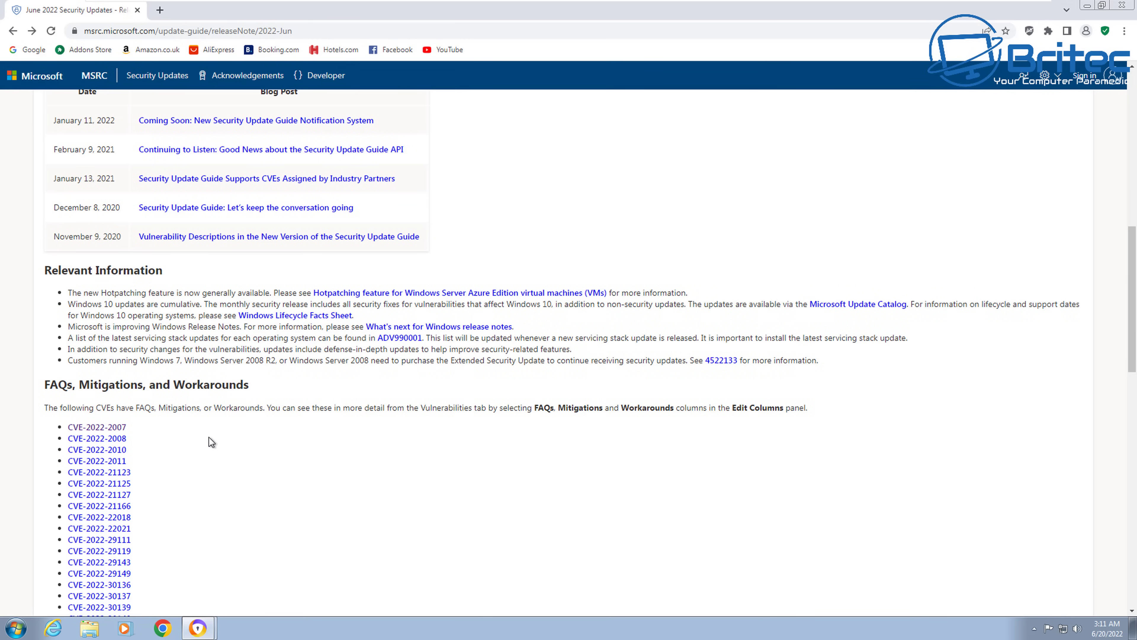
scroll(145, 429, down, 10)
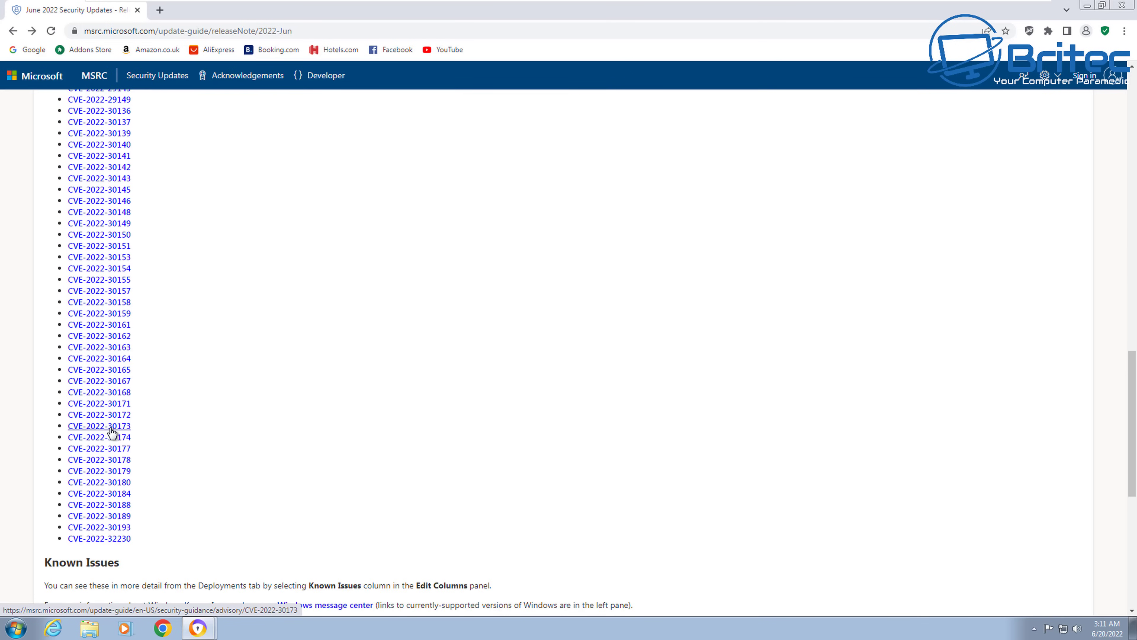
- Review the CVE-2022-30173 details and return to the June 2022 notes
click(112, 432)
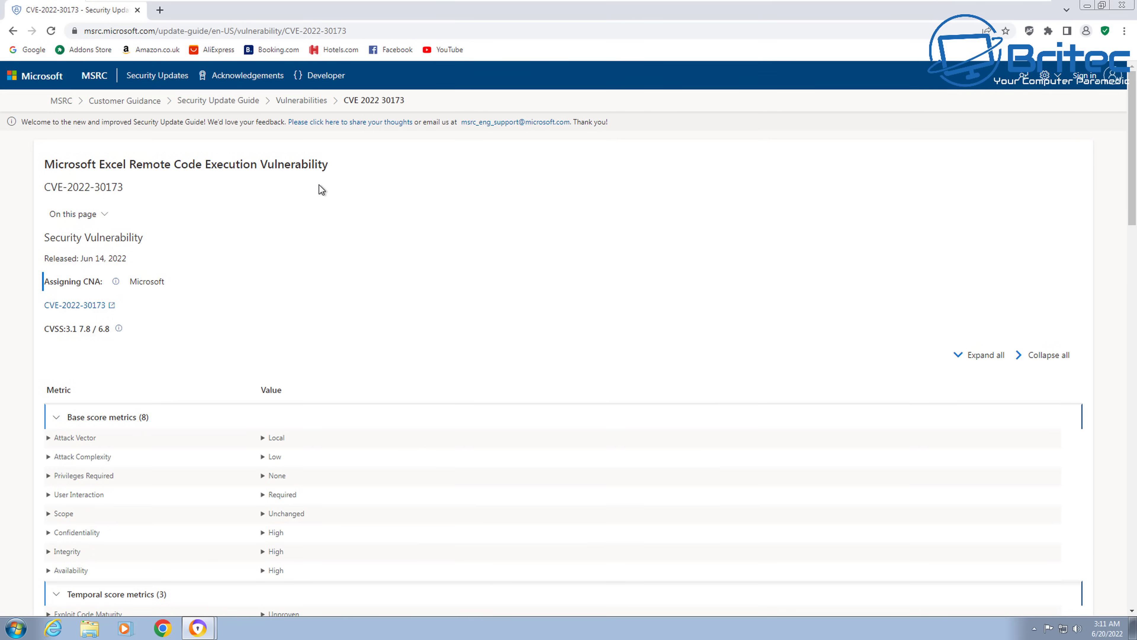
scroll(331, 367, down, 4)
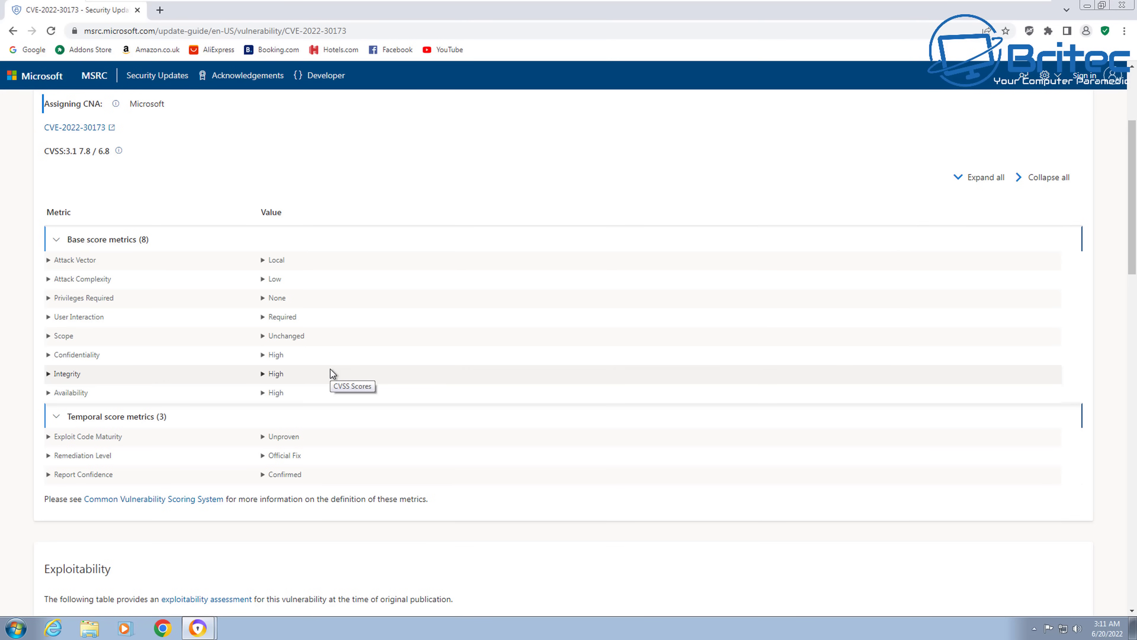
click(14, 31)
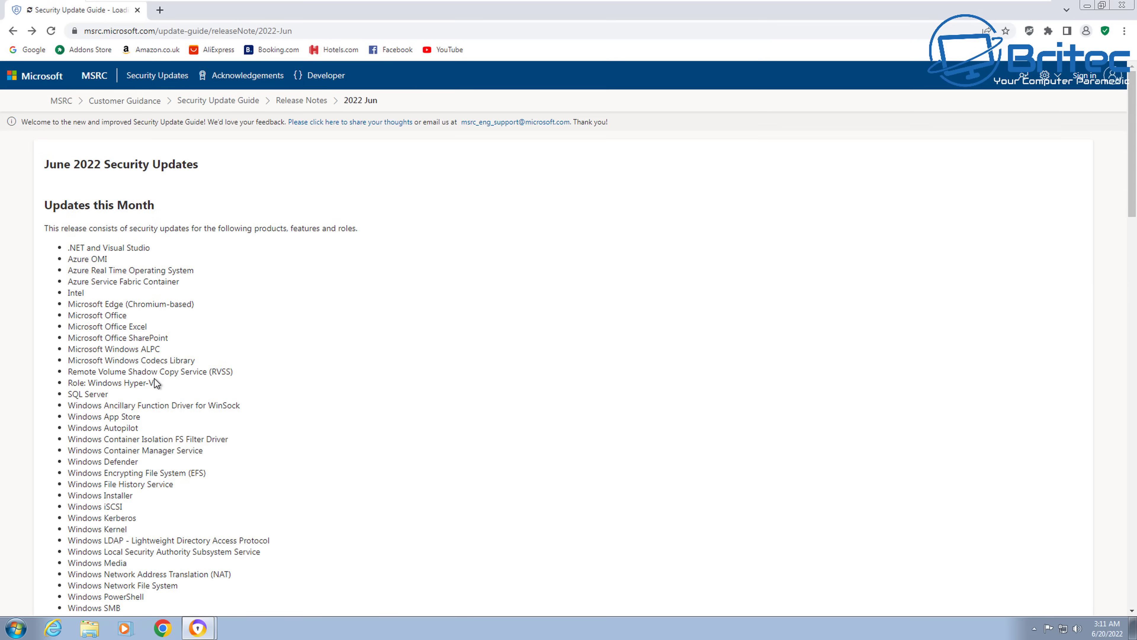
scroll(154, 383, down, 20)
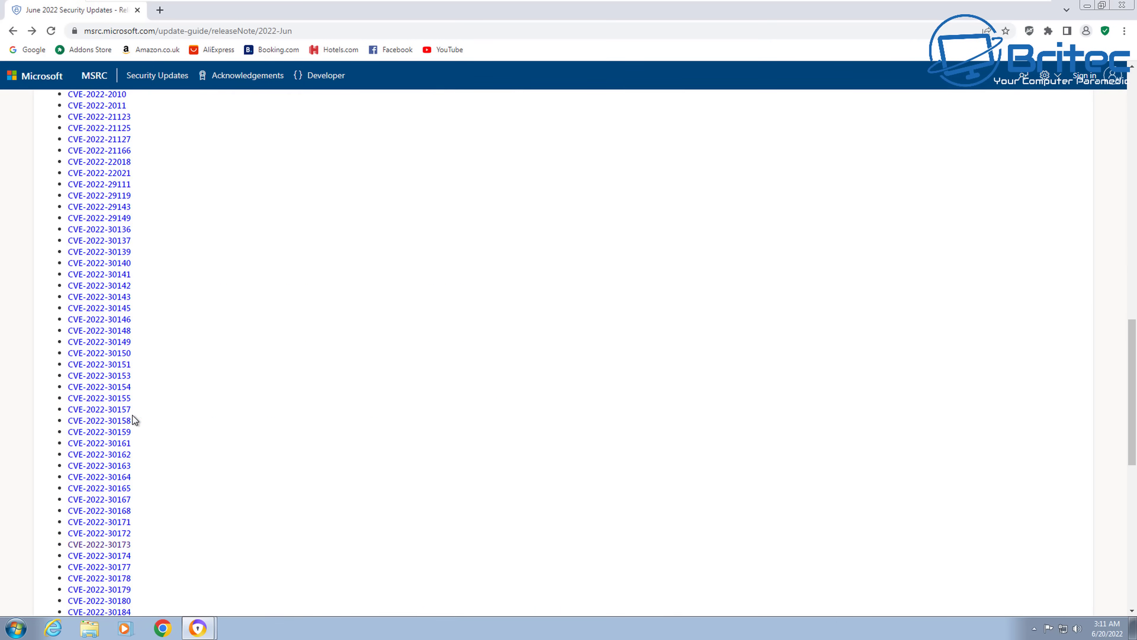
- Review CVE-2022-30158 details, then return to and reload the Release Notes list
click(112, 422)
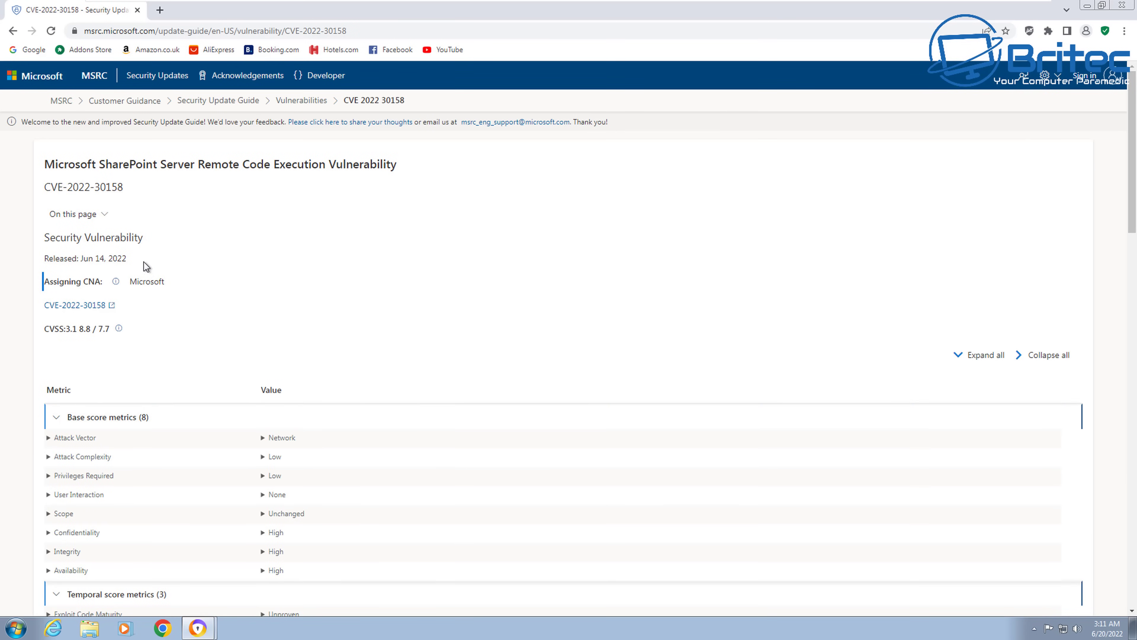
scroll(152, 358, down, 6)
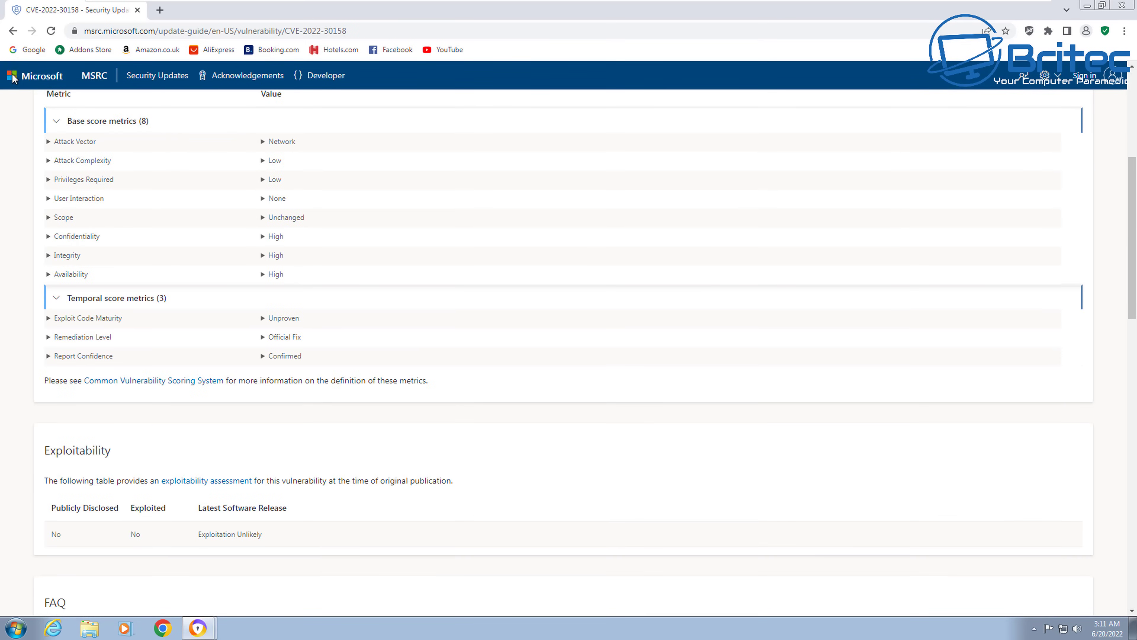
click(12, 31)
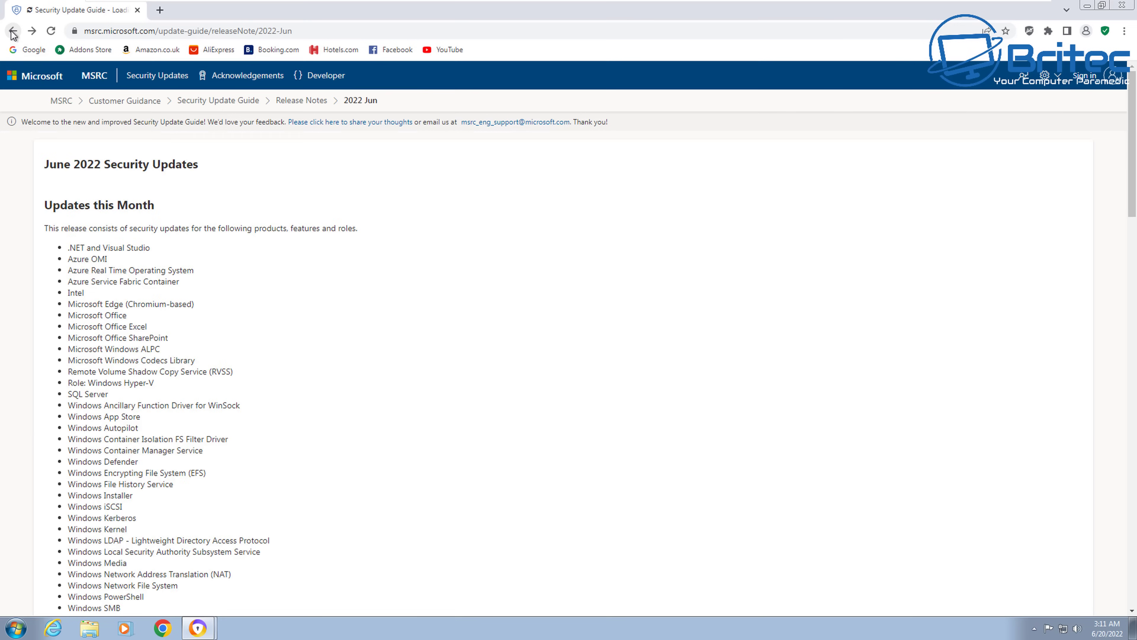
click(12, 31)
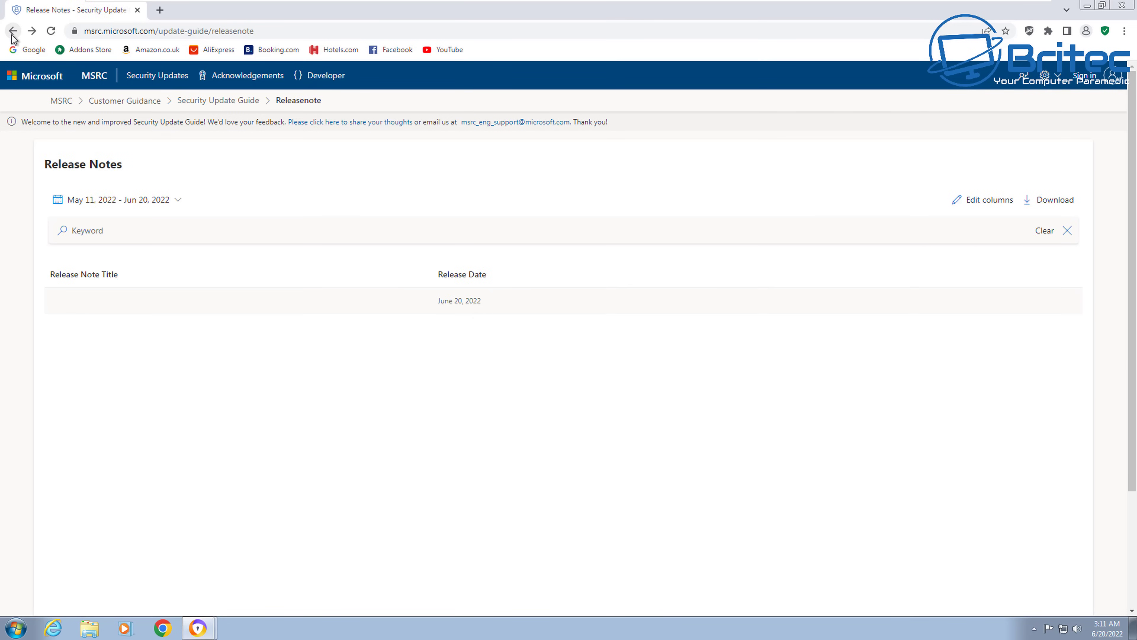
click(51, 30)
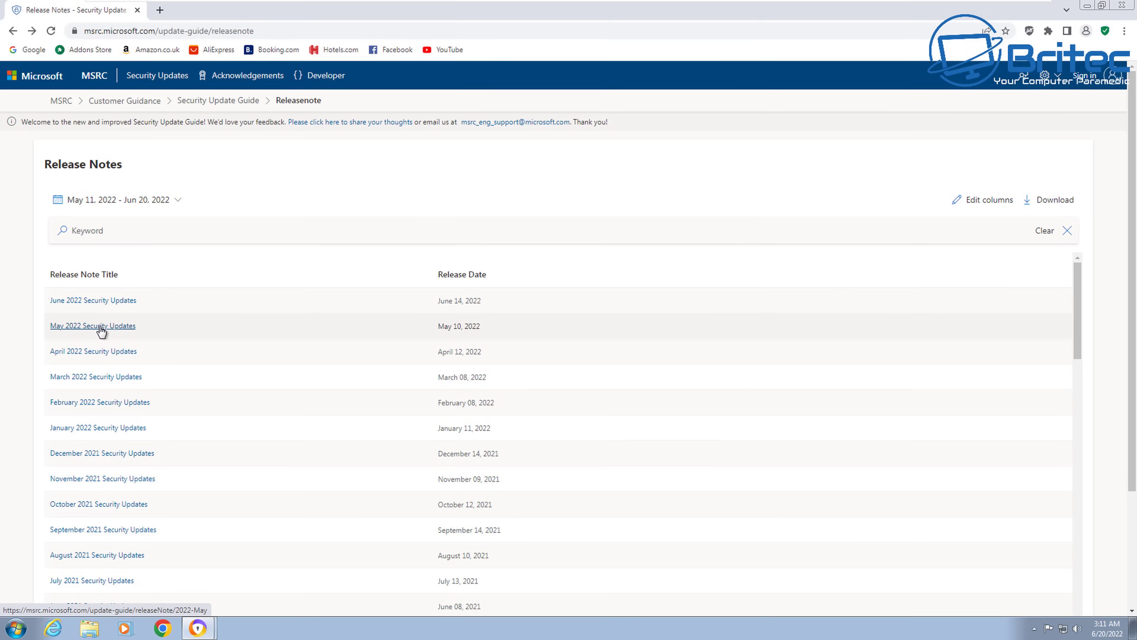
- Open the May 2022 Security Updates notes and scroll to the CVE list
click(105, 327)
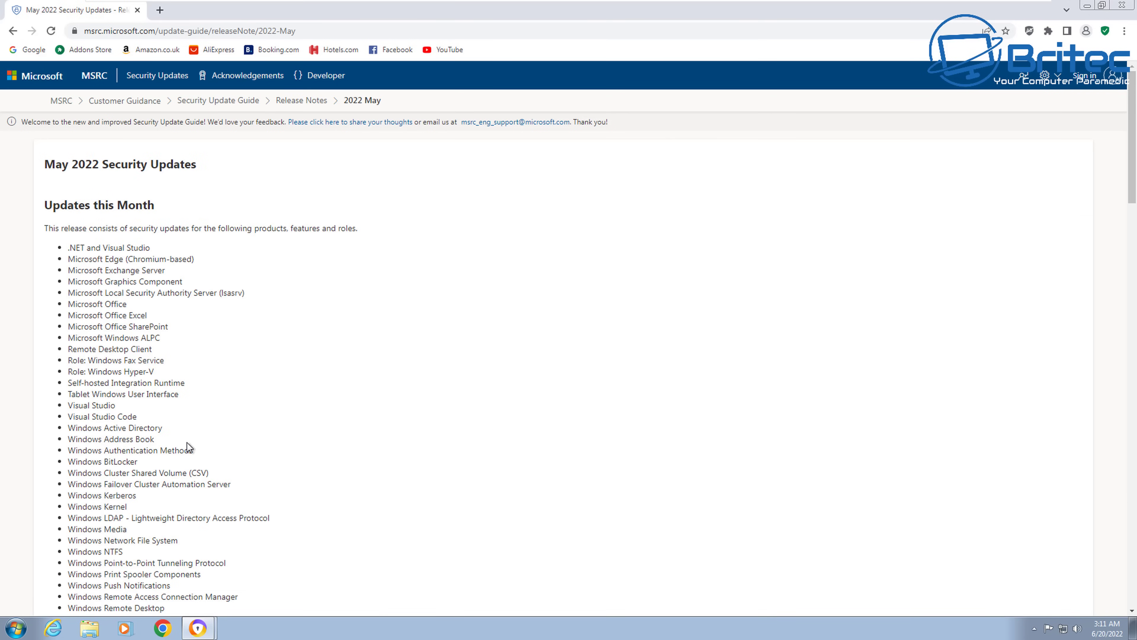
scroll(182, 462, down, 5)
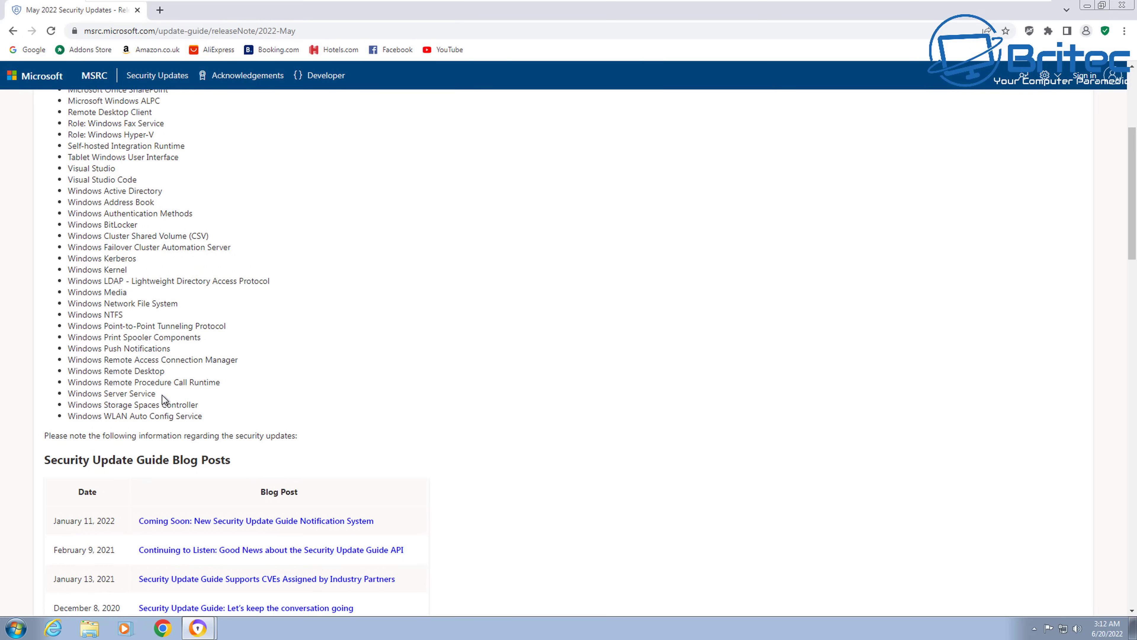
scroll(200, 488, down, 15)
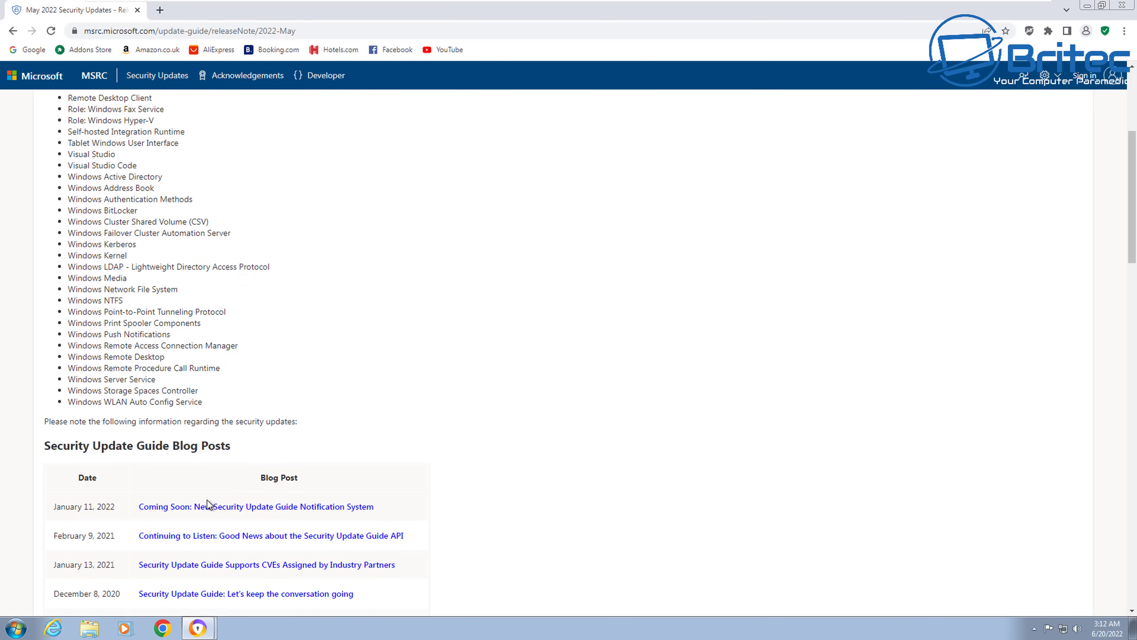
scroll(210, 512, down, 5)
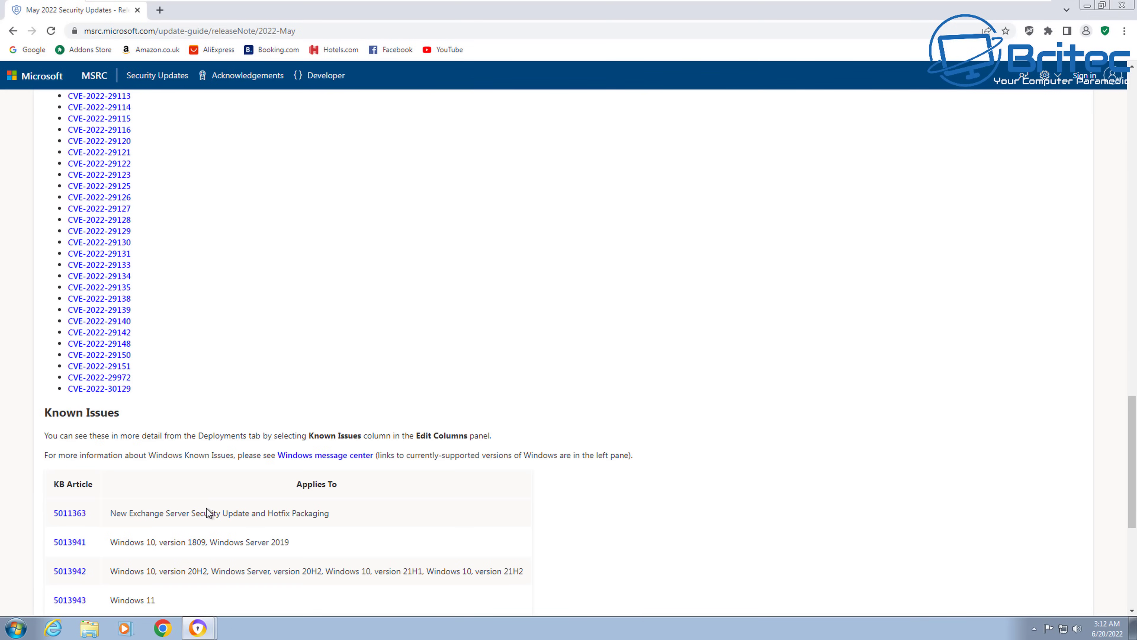
- Review CVE-2022-29140's affected products table, then close Chrome
click(109, 321)
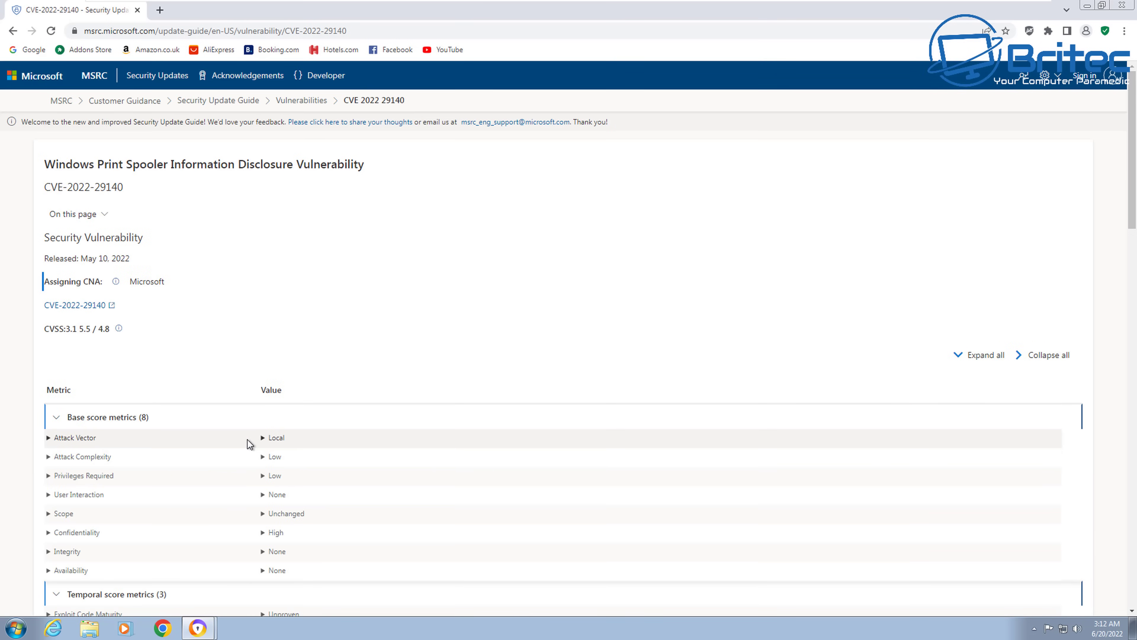
scroll(247, 440, down, 1)
scroll(249, 444, down, 10)
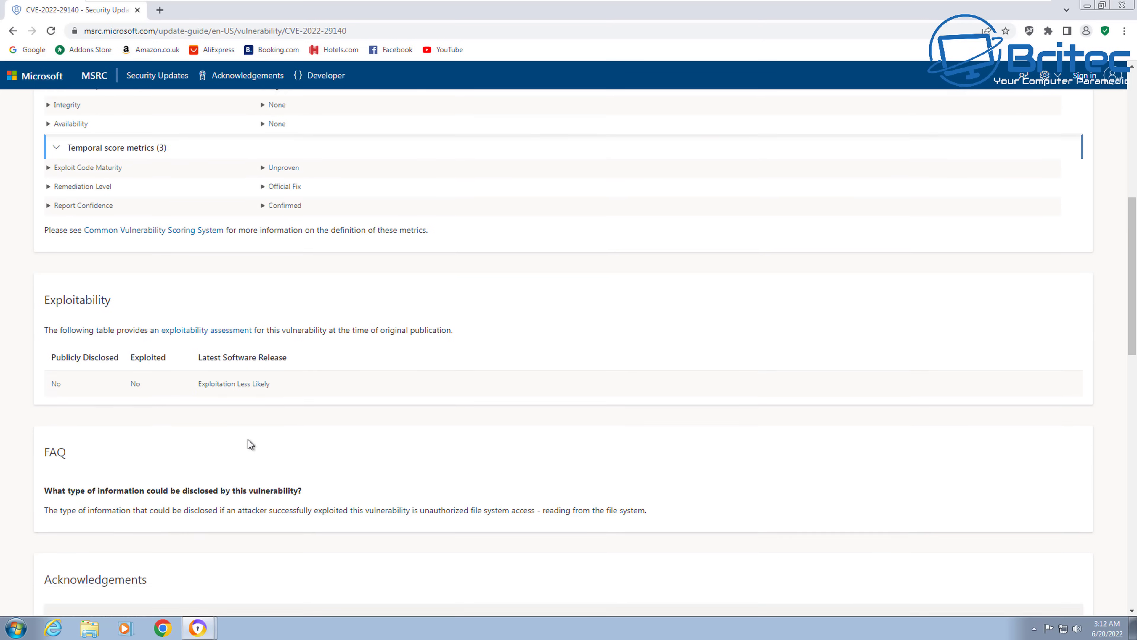
scroll(249, 439, down, 12)
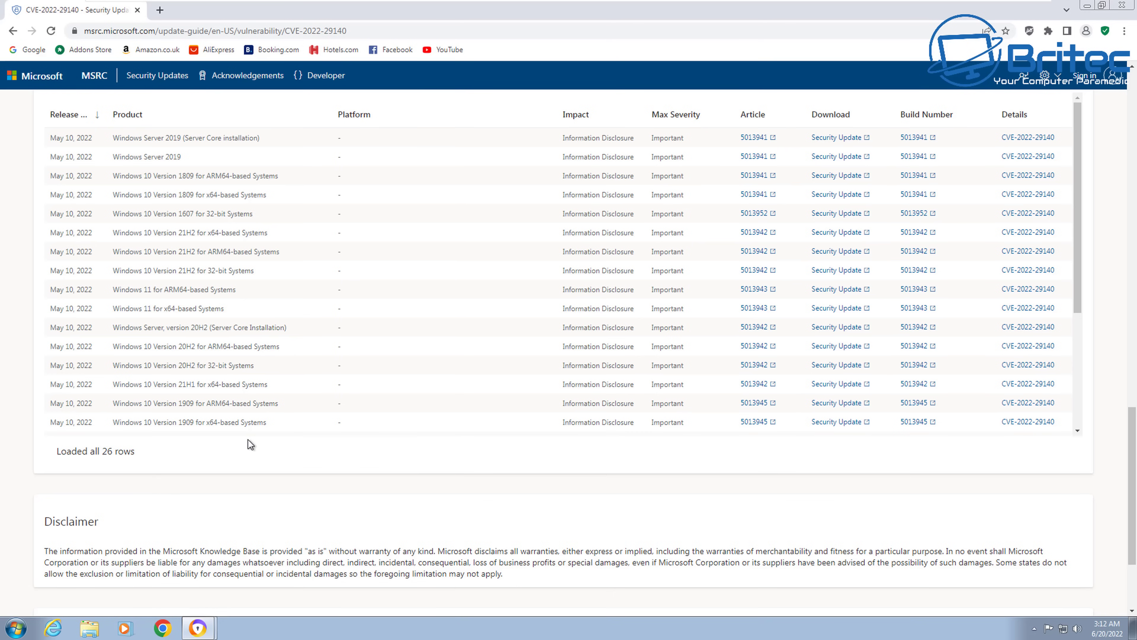
scroll(248, 441, up, 1)
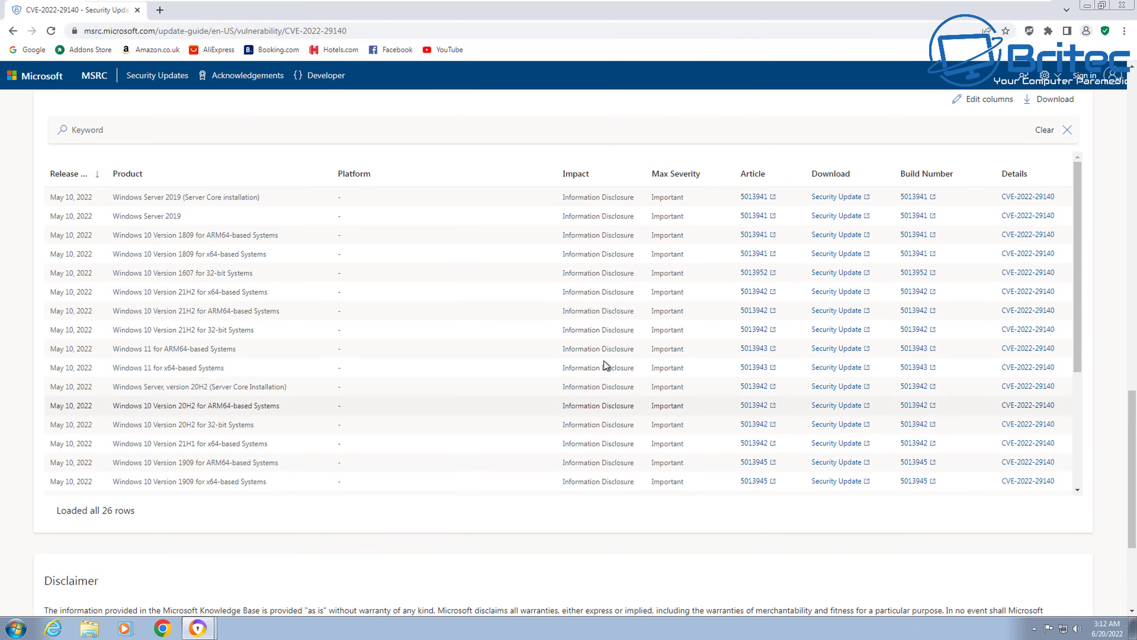
click(1119, 5)
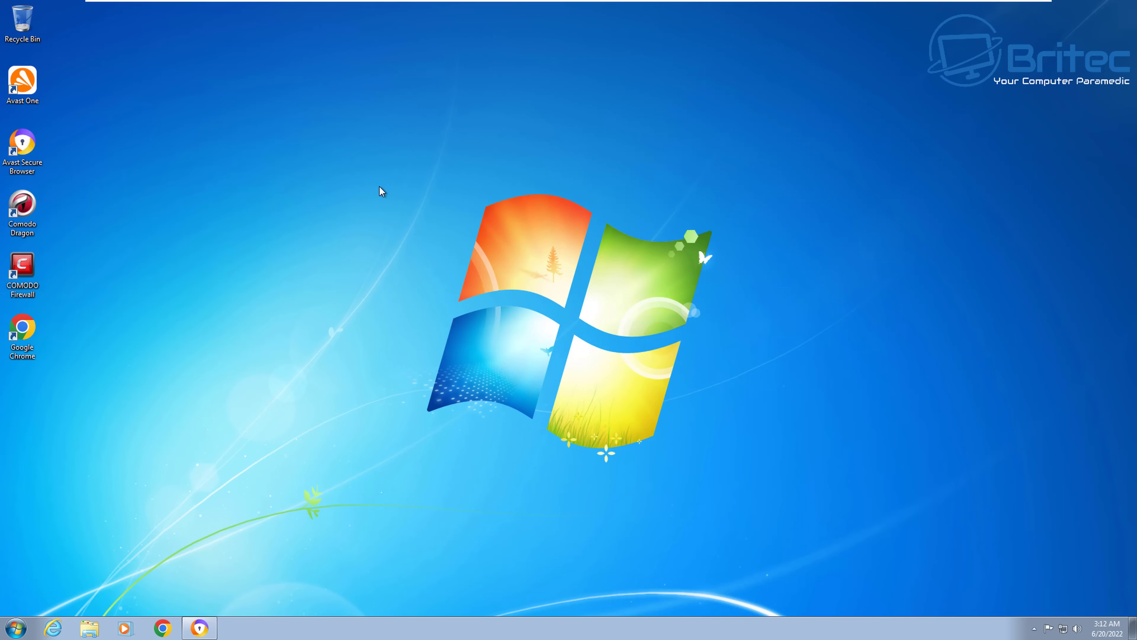
click(23, 331)
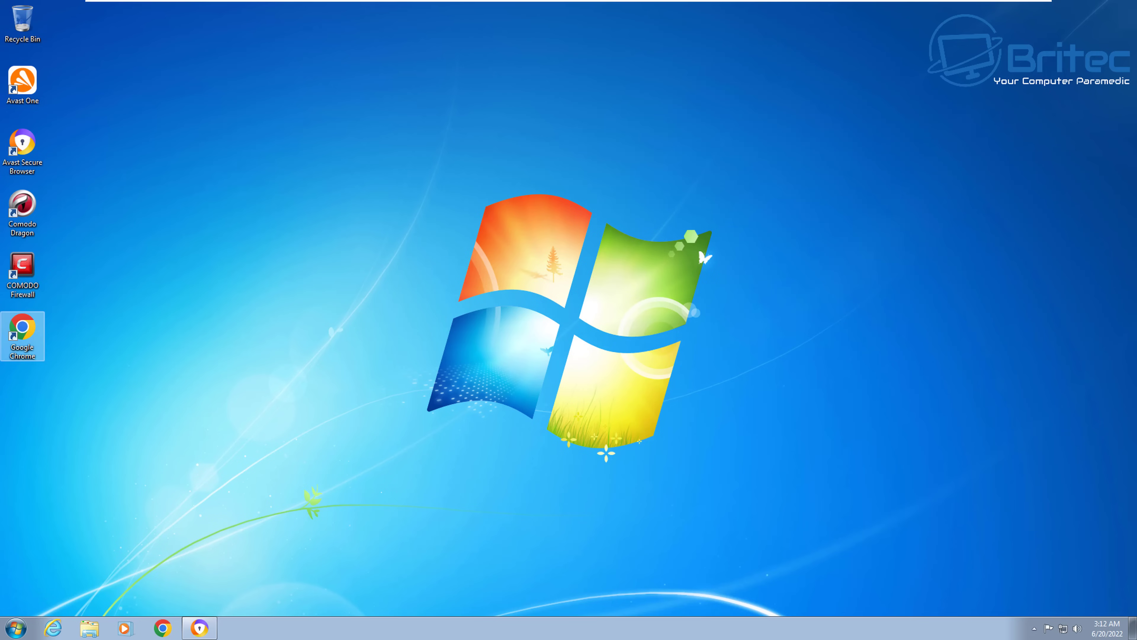